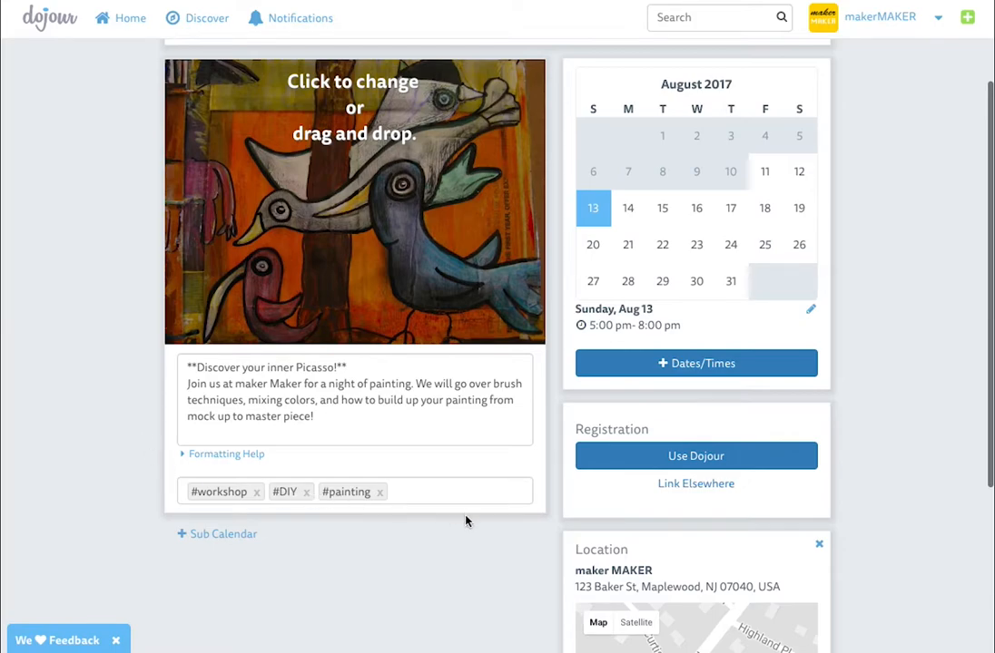
Switch registration to Dojour with a total capacity of 15 and a maximum of 5 per order
{"action": "scroll", "coordinate": [536, 422], "scroll_direction": "up", "scroll_amount": 5}
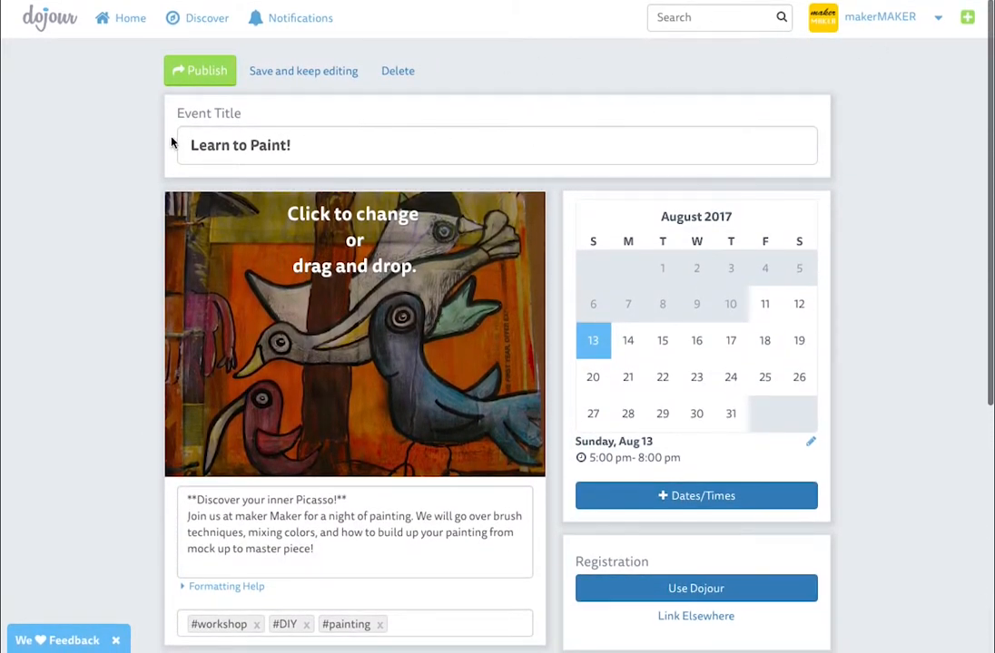
{"action": "scroll", "coordinate": [529, 275], "scroll_direction": "down", "scroll_amount": 2}
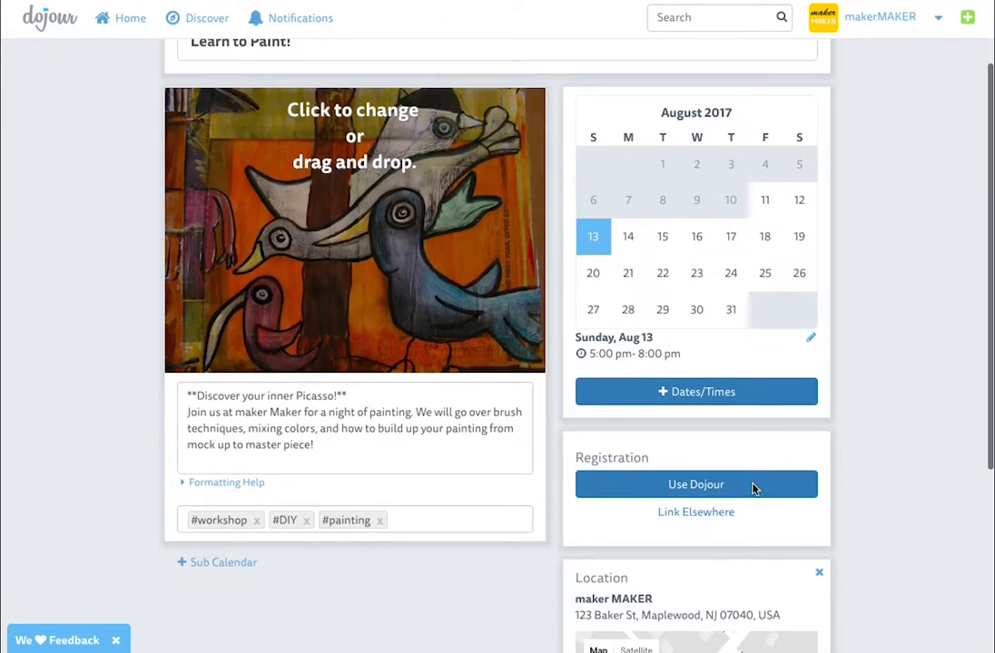
{"action": "left_click", "coordinate": [758, 494]}
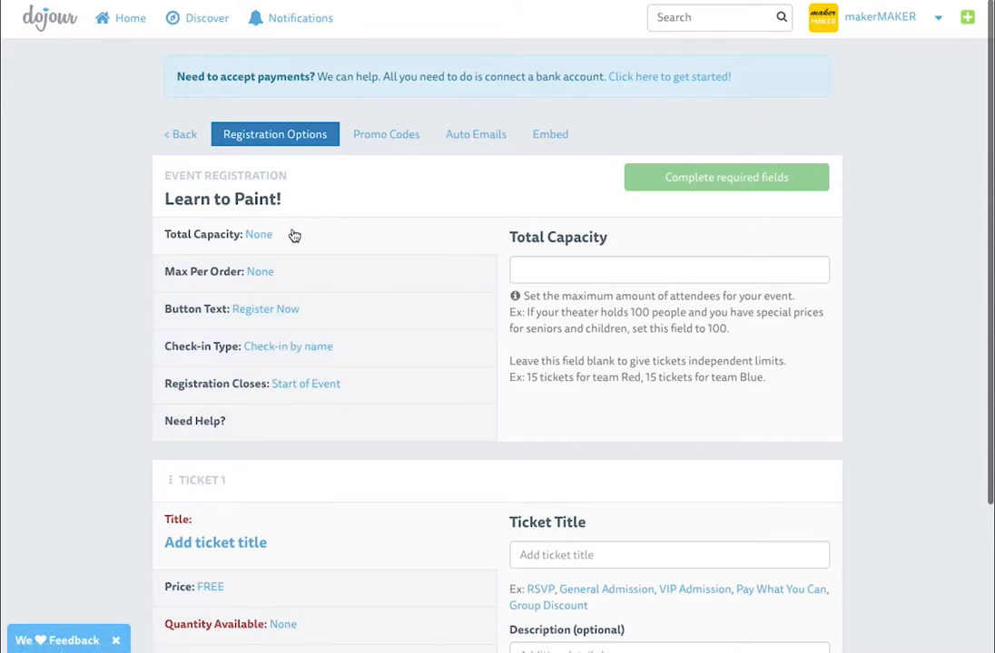
{"action": "left_click", "coordinate": [564, 270]}
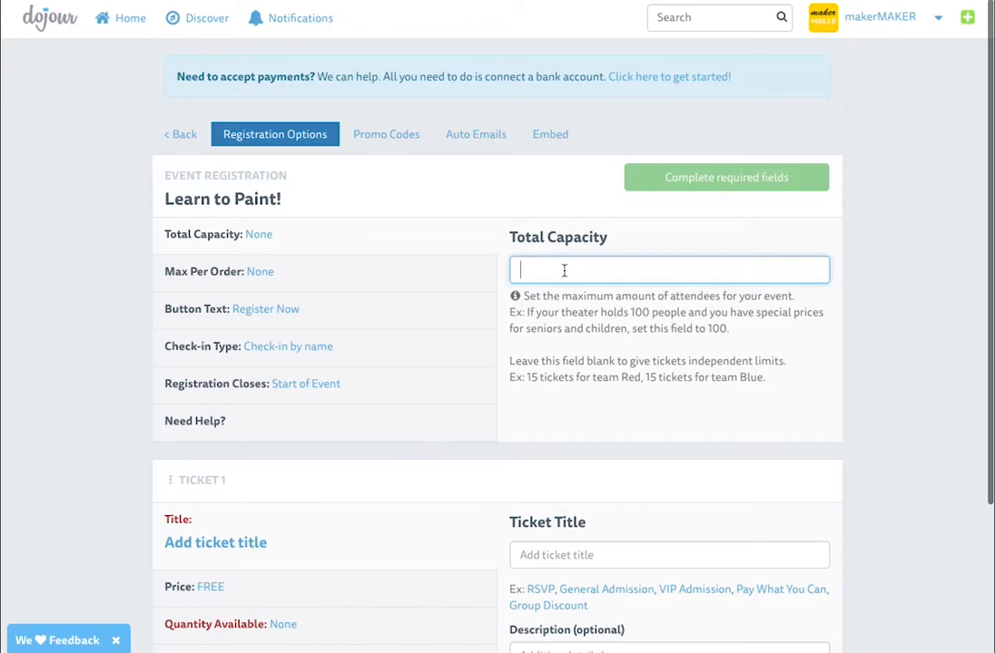
{"action": "type", "text": "15"}
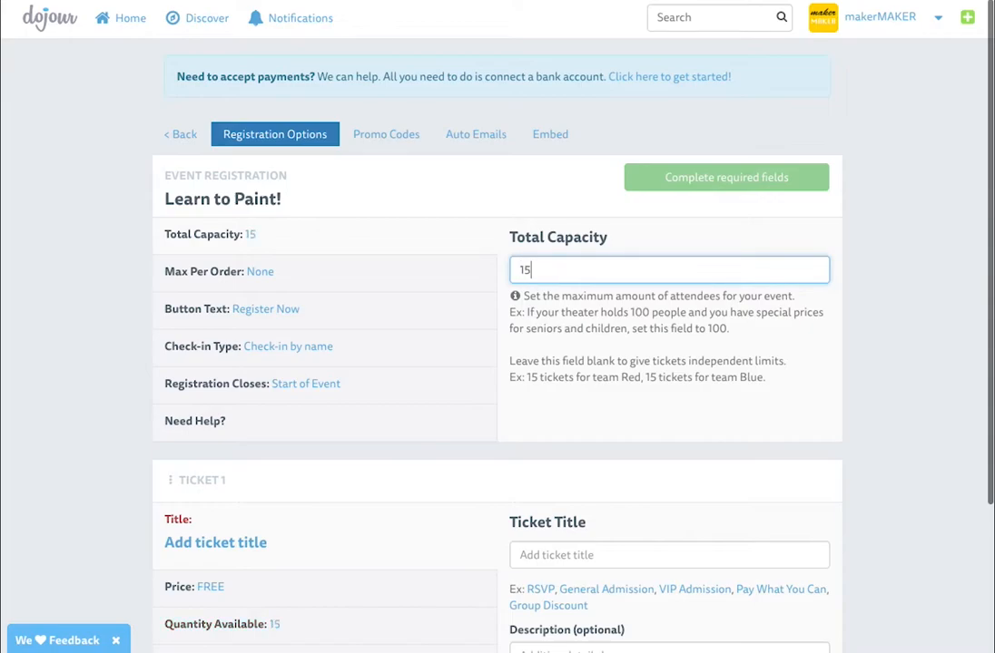
{"action": "left_click", "coordinate": [375, 286]}
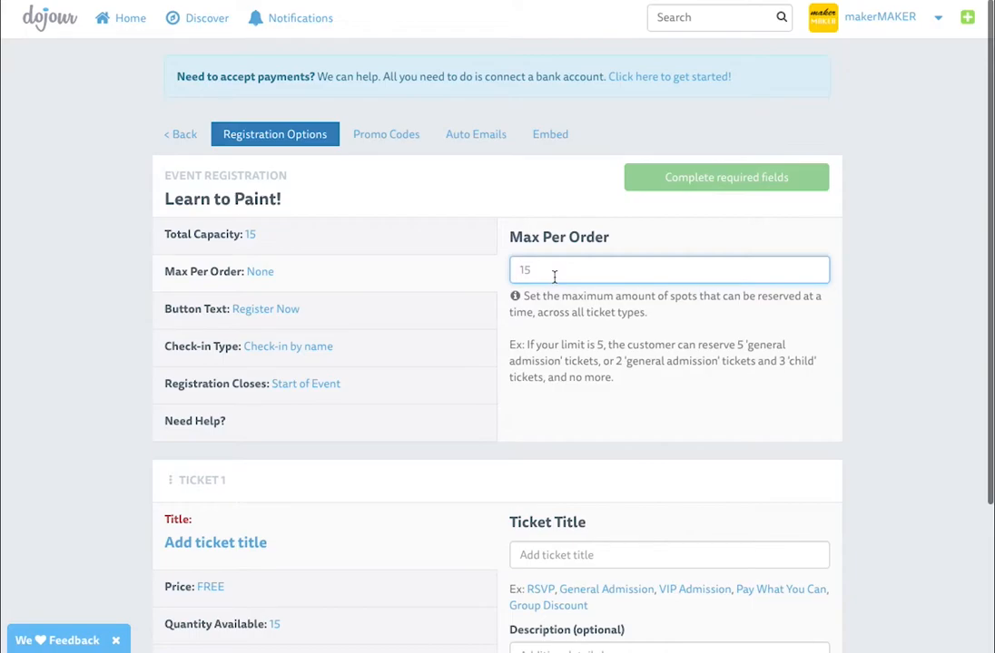
{"action": "type", "text": "5"}
Set the button text to 'Reserve Your Spot' and close registration 1 day before the event
{"action": "left_click", "coordinate": [399, 322]}
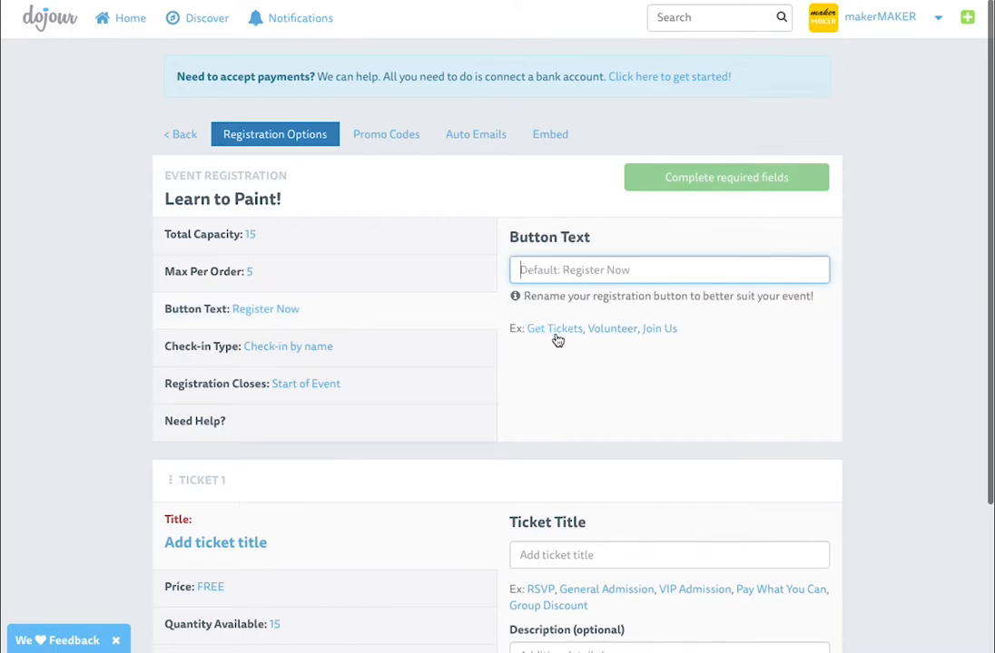
{"action": "type", "text": "R"}
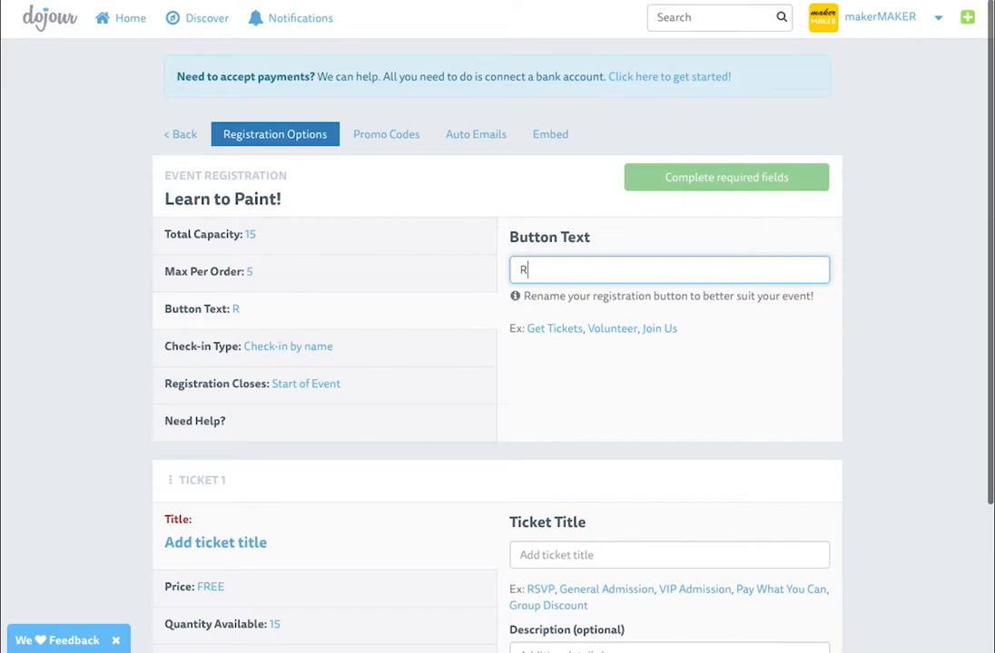
{"action": "type", "text": "eserve"}
{"action": "left_click", "coordinate": [626, 293]}
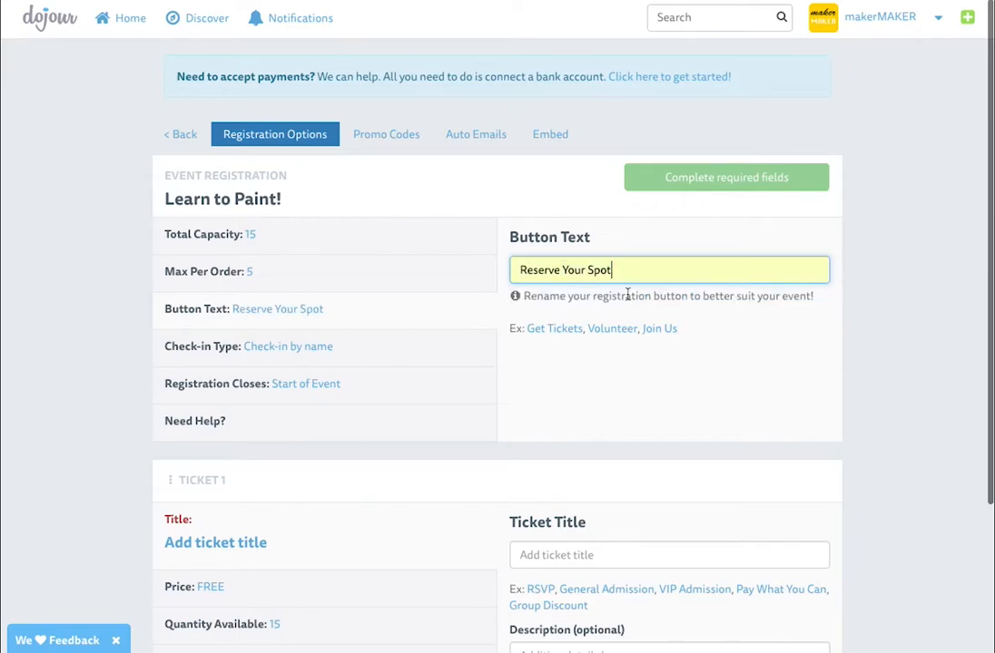
{"action": "left_click", "coordinate": [379, 357]}
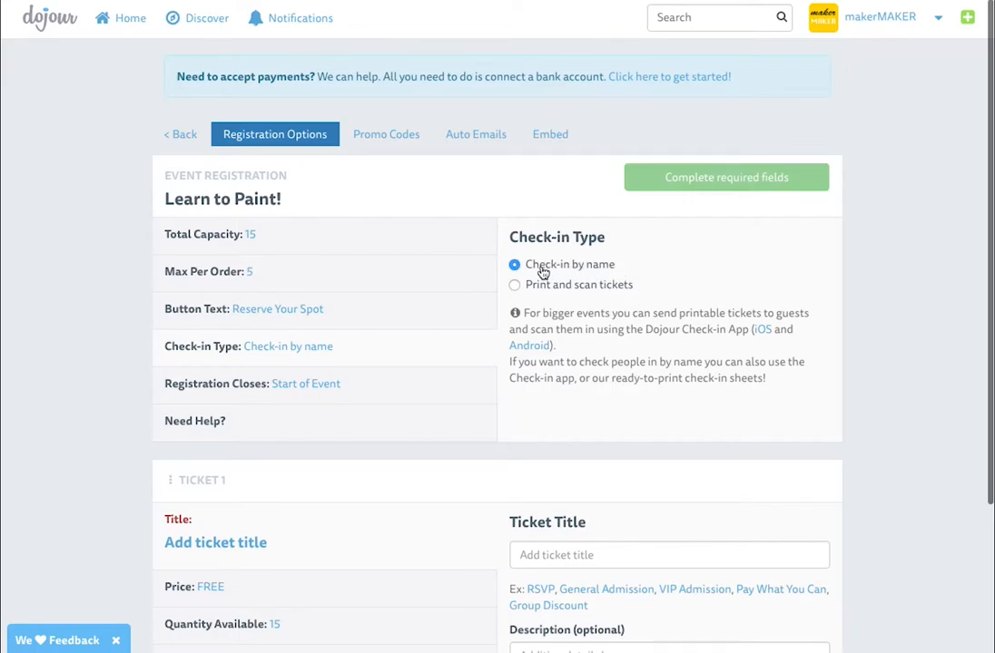
{"action": "left_click", "coordinate": [406, 397]}
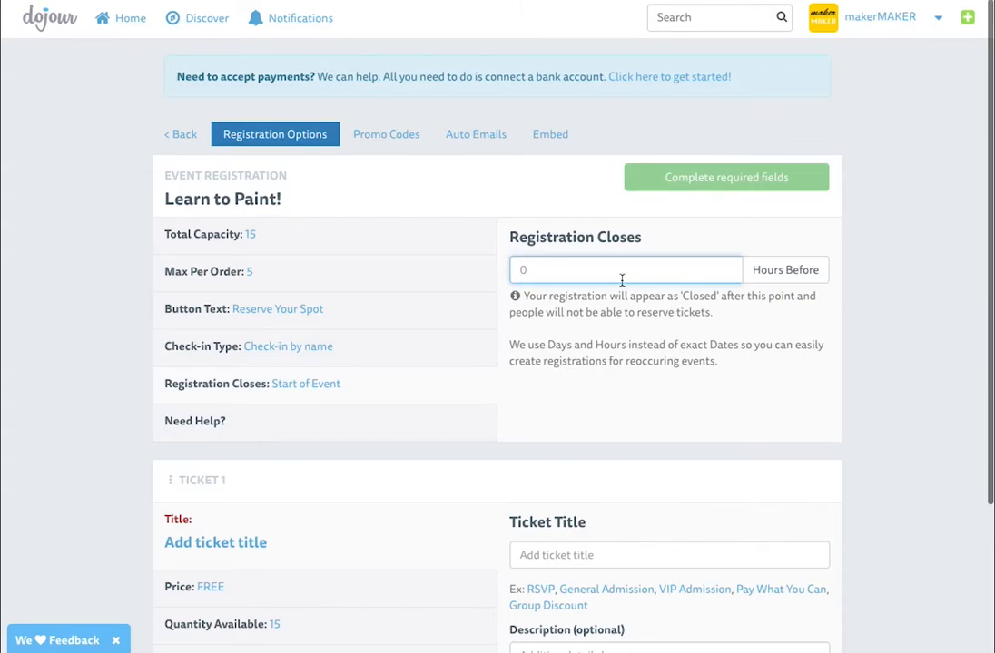
{"action": "type", "text": "1"}
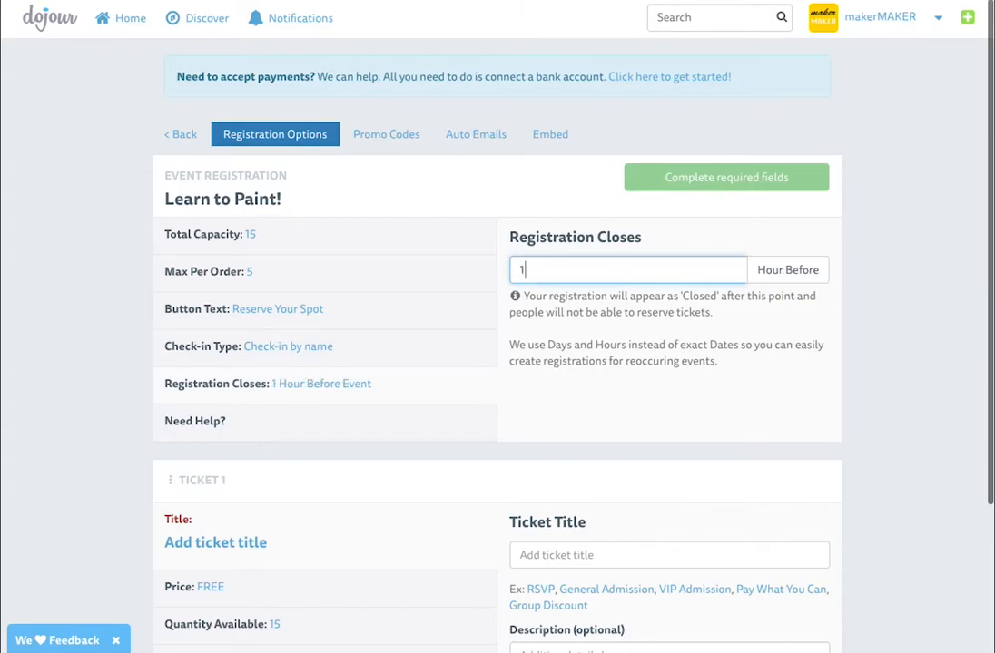
{"action": "left_click", "coordinate": [786, 277]}
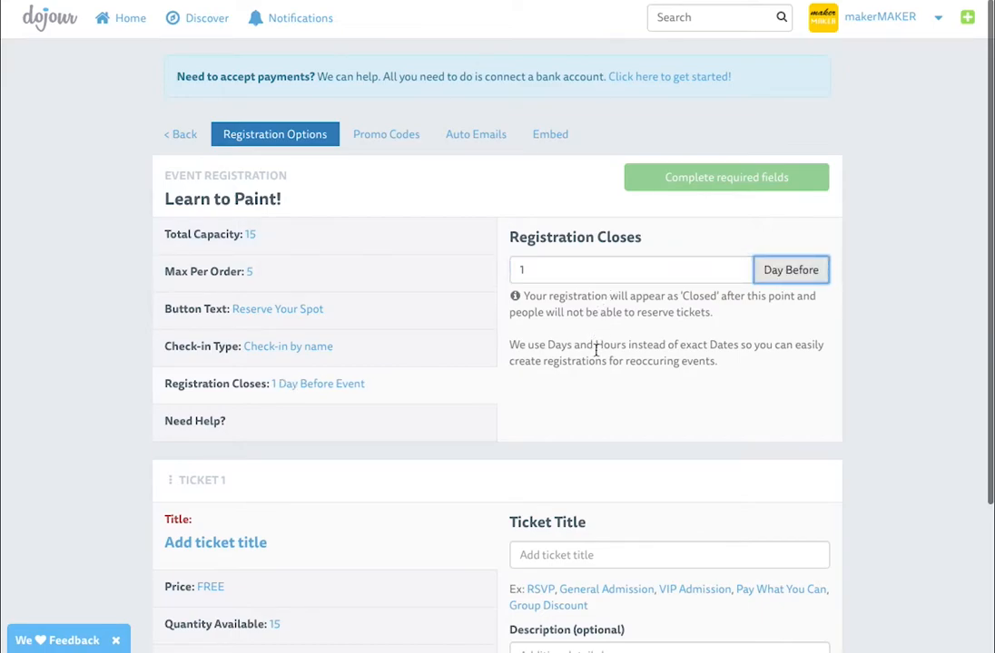
{"action": "scroll", "coordinate": [588, 337], "scroll_direction": "down", "scroll_amount": 1}
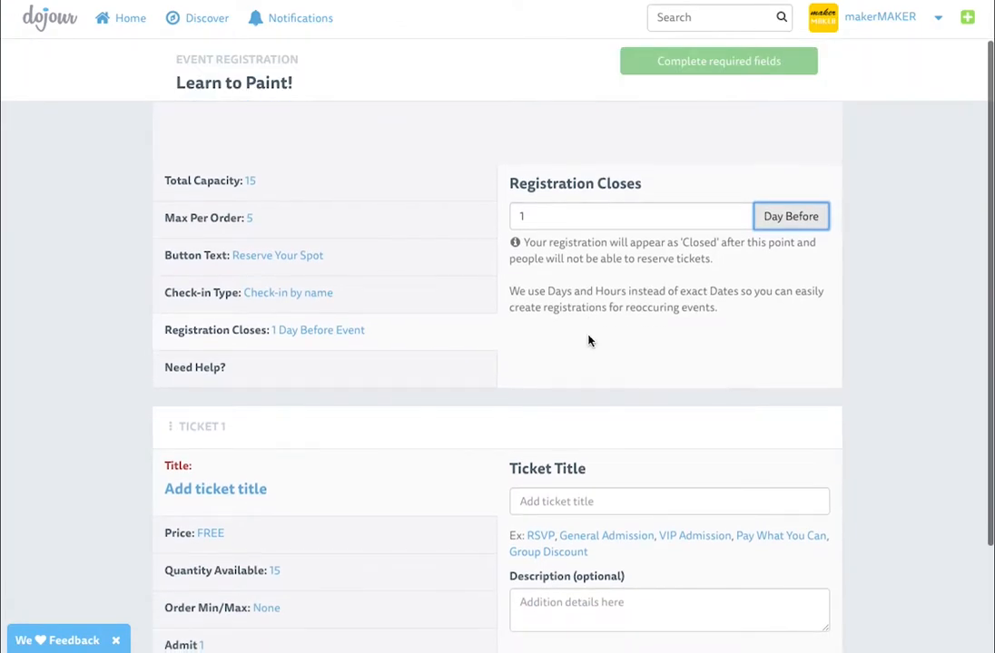
Title the first ticket 'Single Admission' (free, 15 spots) and save the registration settings
{"action": "scroll", "coordinate": [588, 340], "scroll_direction": "down", "scroll_amount": 2}
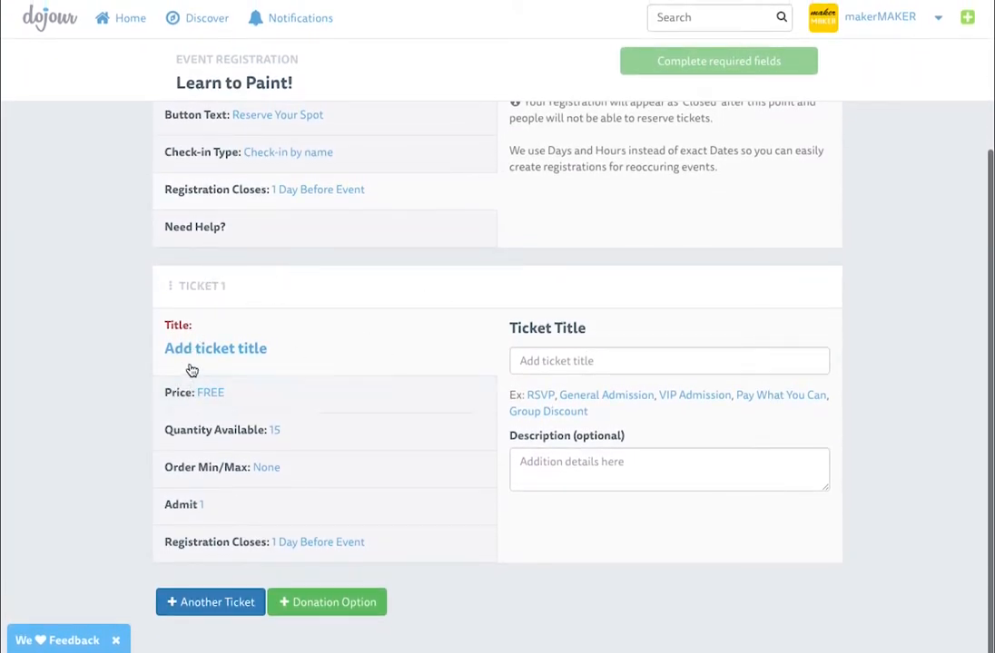
{"action": "left_click", "coordinate": [574, 363]}
{"action": "type", "text": "Single"}
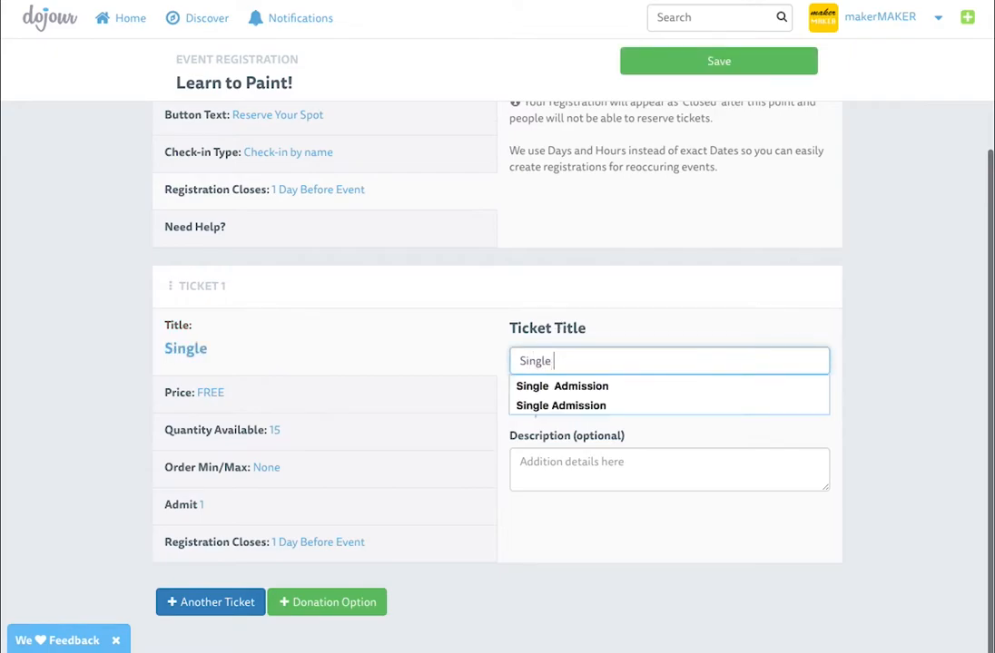
{"action": "key", "text": "Down"}
{"action": "key", "text": "Return"}
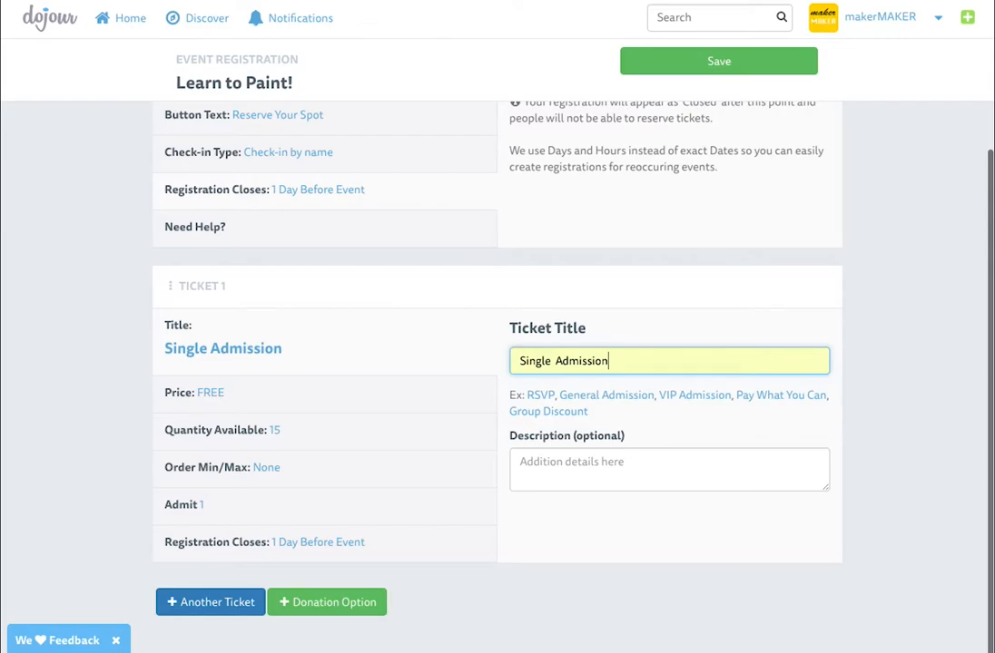
{"action": "left_click", "coordinate": [554, 362]}
{"action": "key", "text": "BackSpace"}
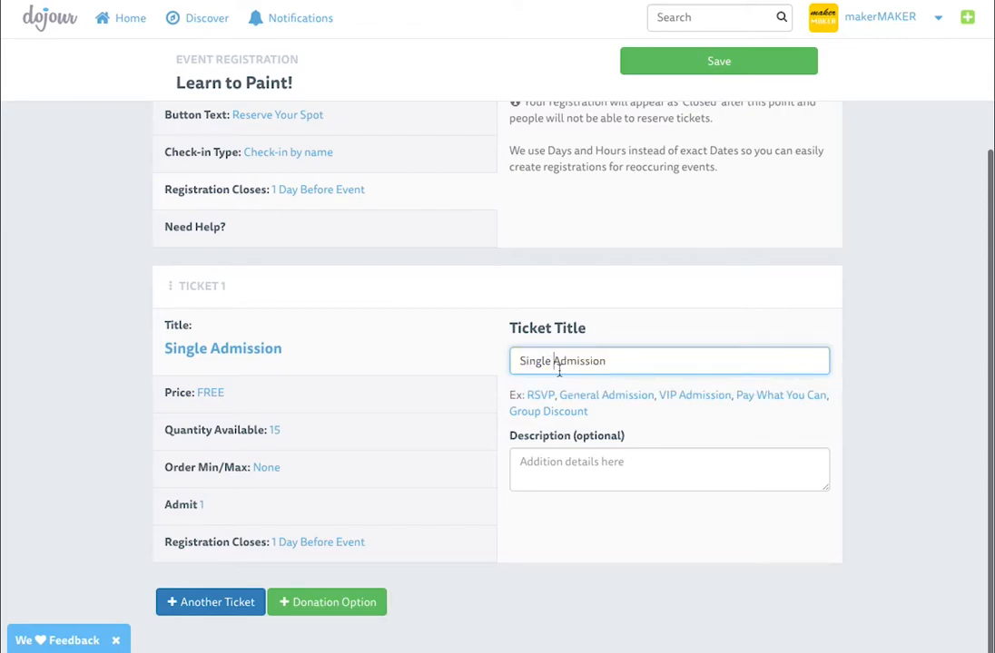
{"action": "left_click", "coordinate": [320, 403]}
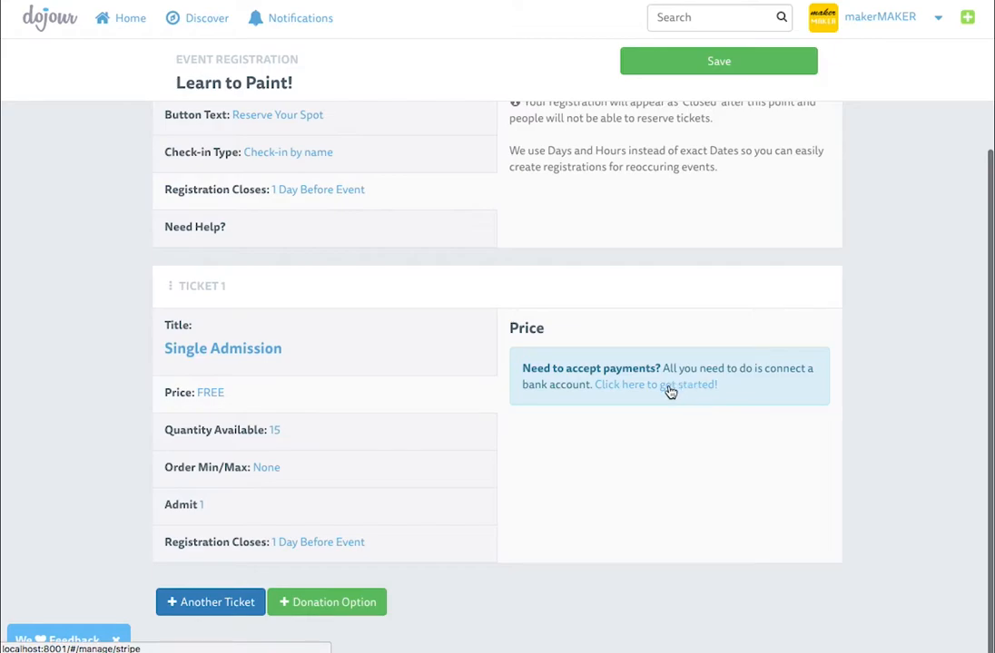
{"action": "left_click", "coordinate": [720, 63]}
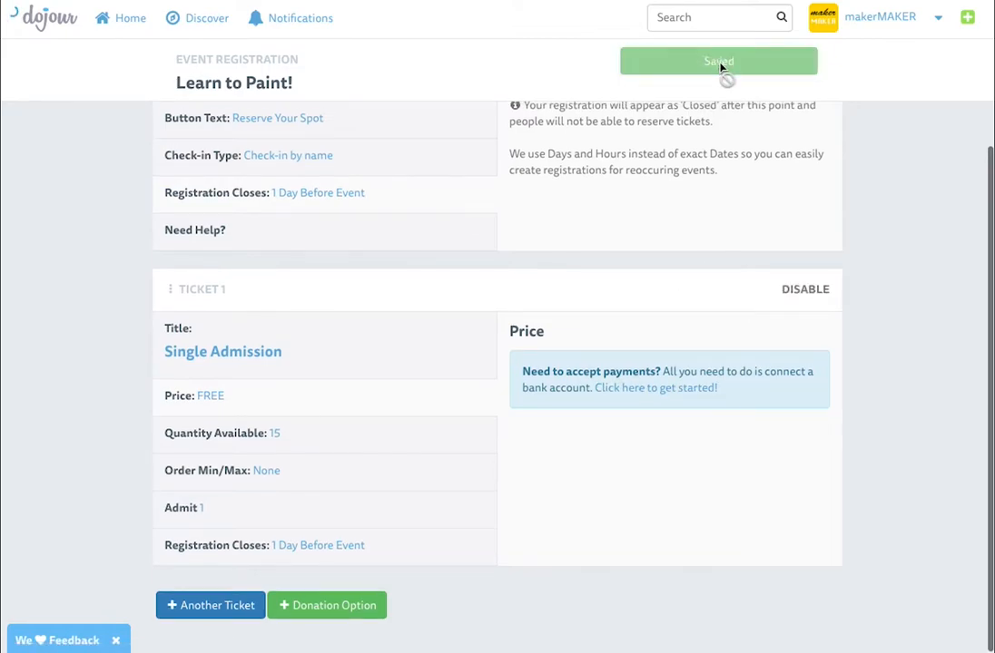
Connect an existing Stripe account for payments, signing in and authorising the link to Dojour
{"action": "left_click", "coordinate": [681, 390]}
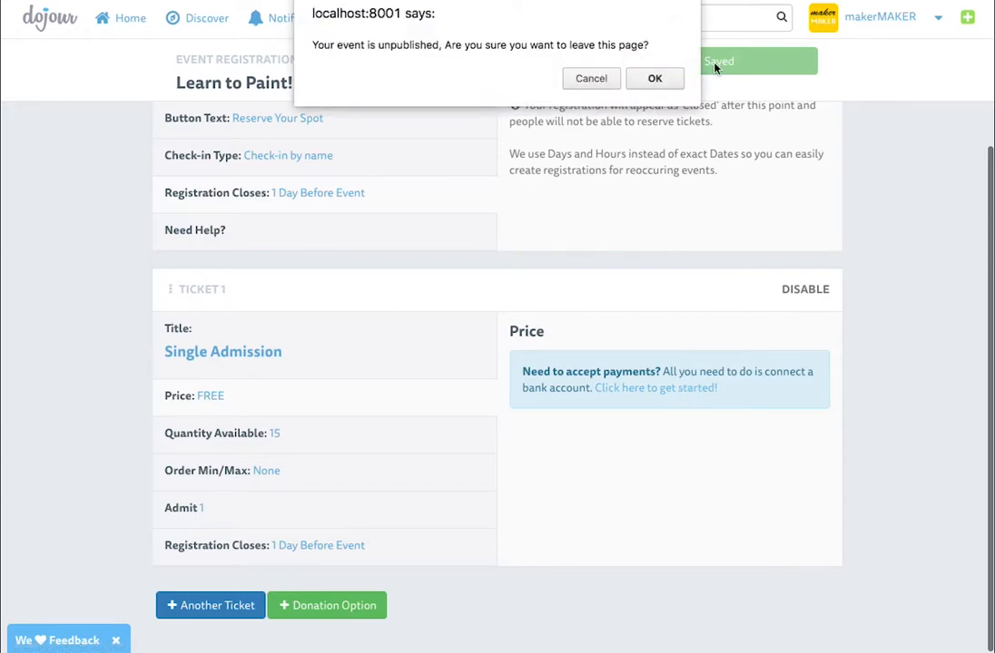
{"action": "left_click", "coordinate": [654, 79]}
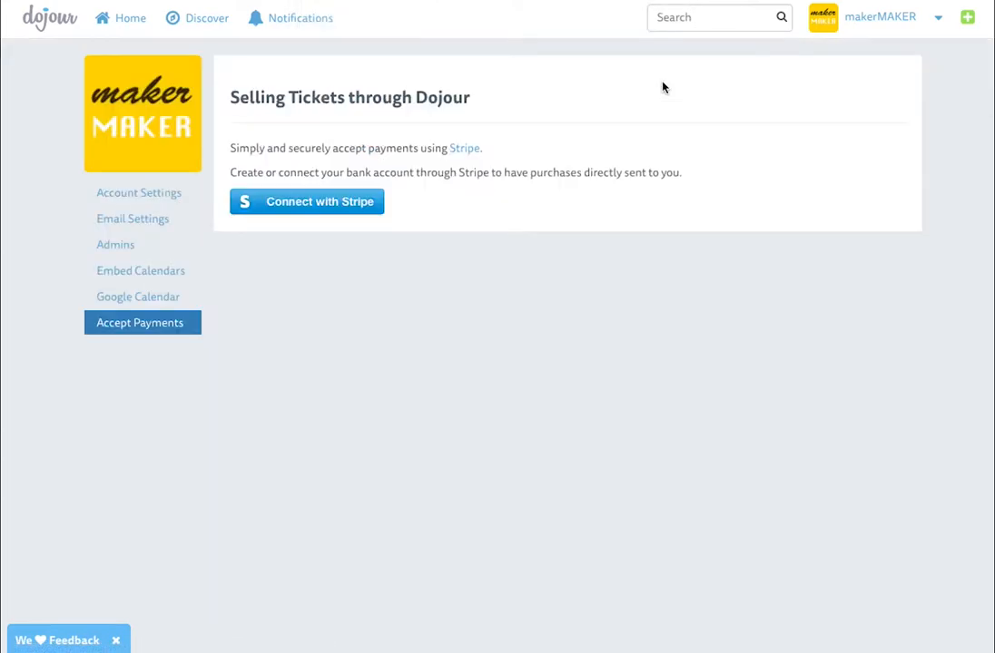
{"action": "left_click", "coordinate": [320, 208]}
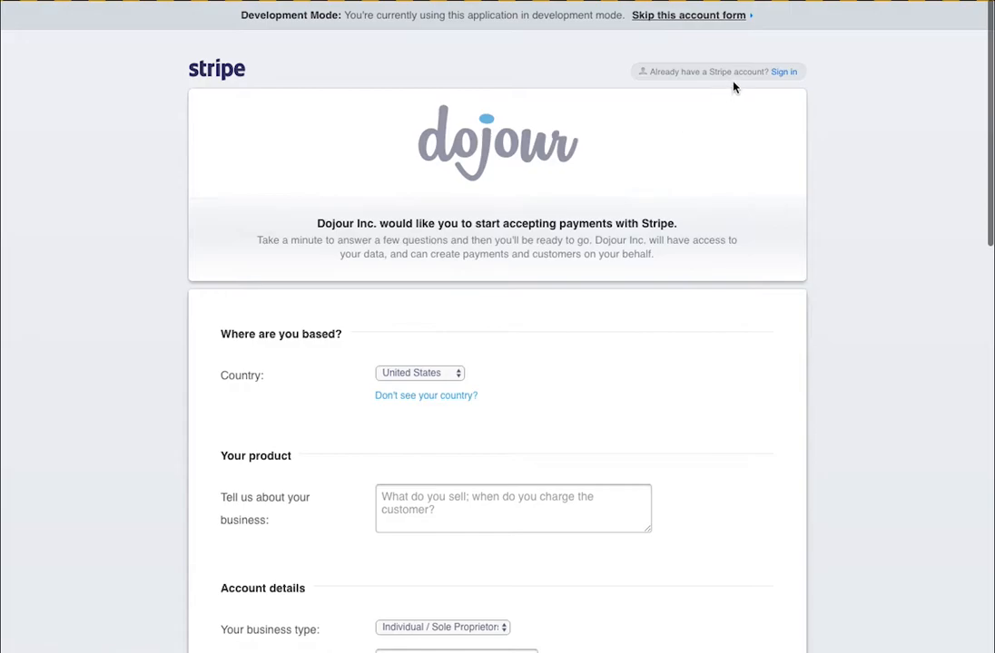
{"action": "left_click", "coordinate": [780, 72]}
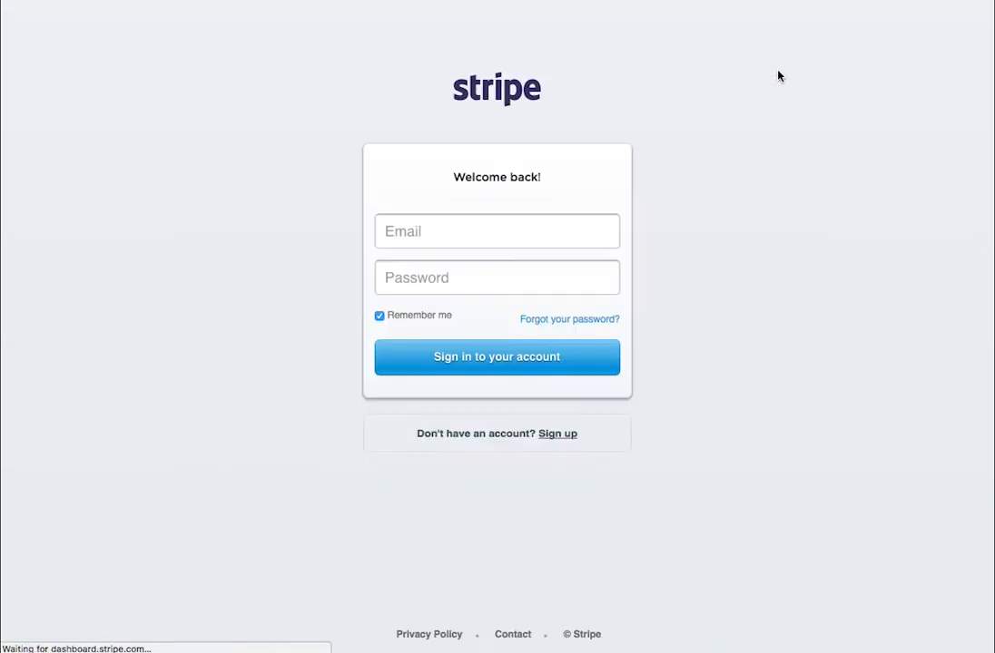
{"action": "left_click", "coordinate": [486, 231]}
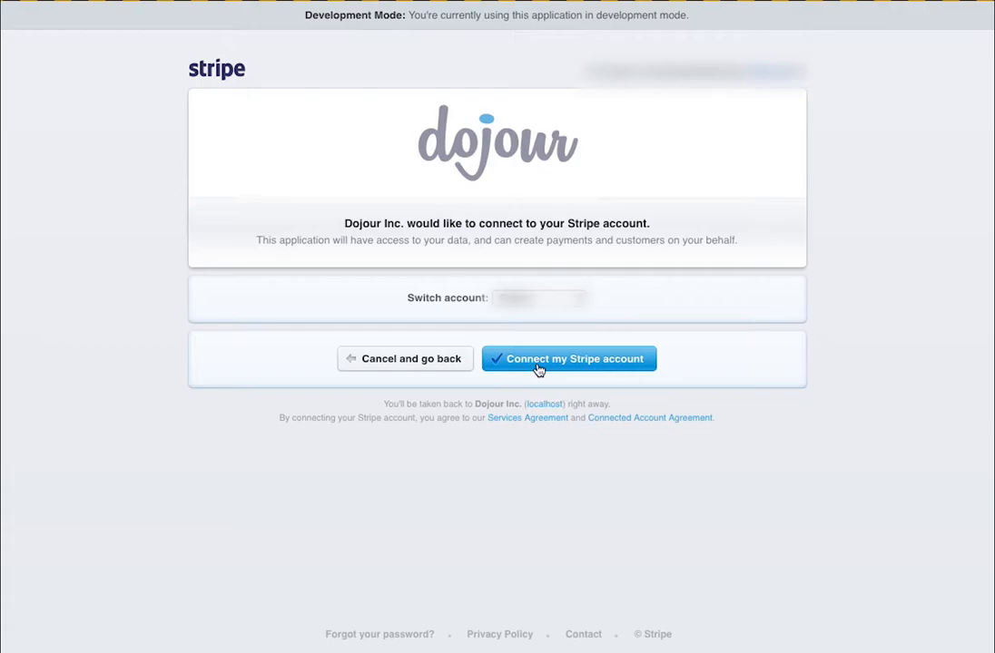
{"action": "left_click", "coordinate": [620, 361]}
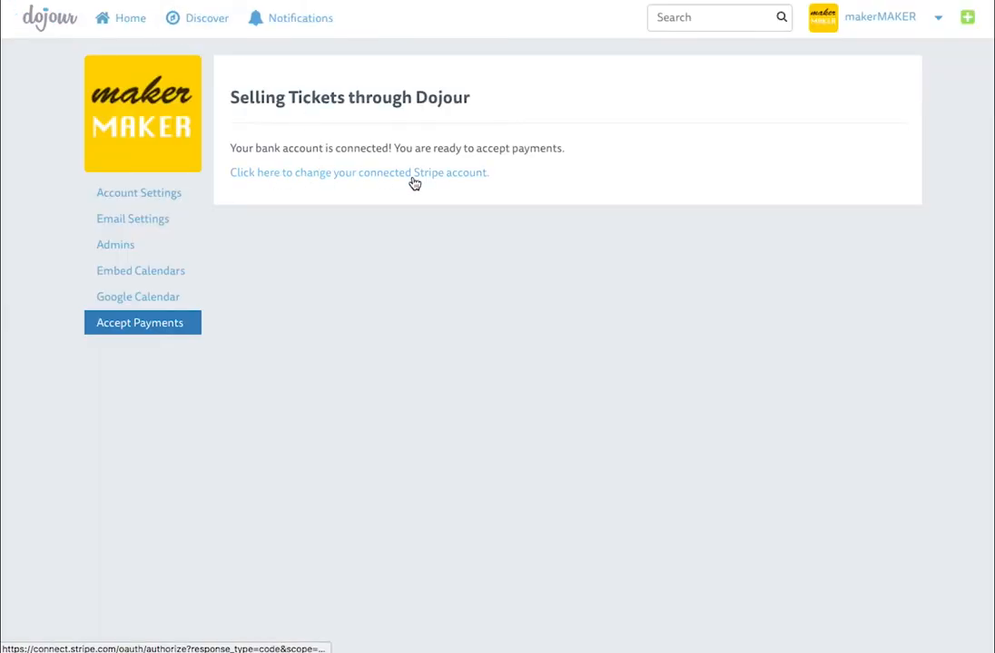
Reopen the Learn to Paint! draft from the Event Manager's Drafts list and edit its registration
{"action": "left_click", "coordinate": [935, 27]}
{"action": "left_click", "coordinate": [914, 109]}
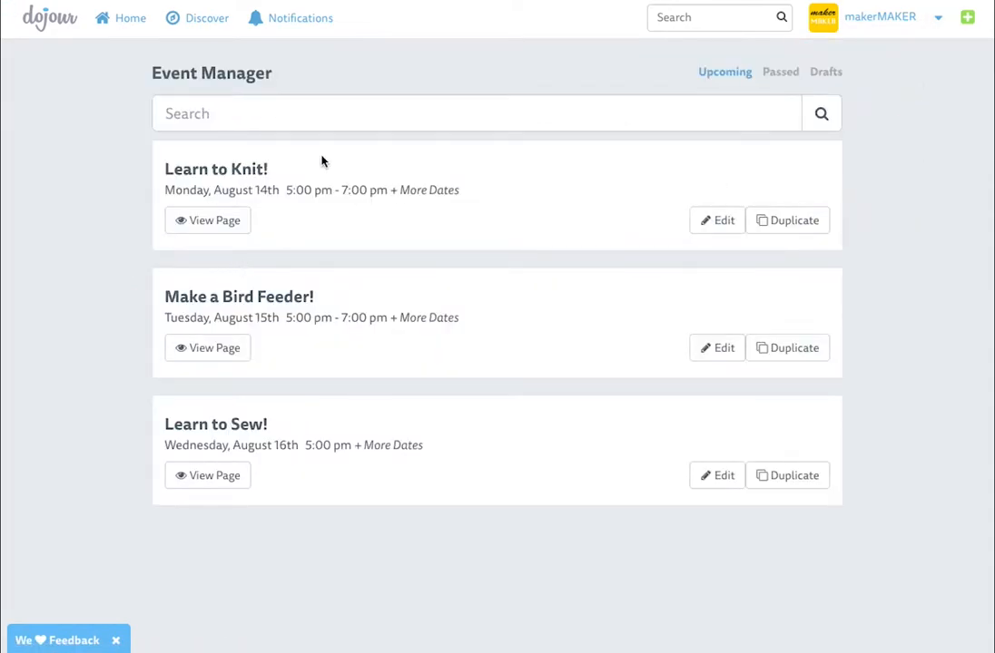
{"action": "left_click", "coordinate": [824, 73]}
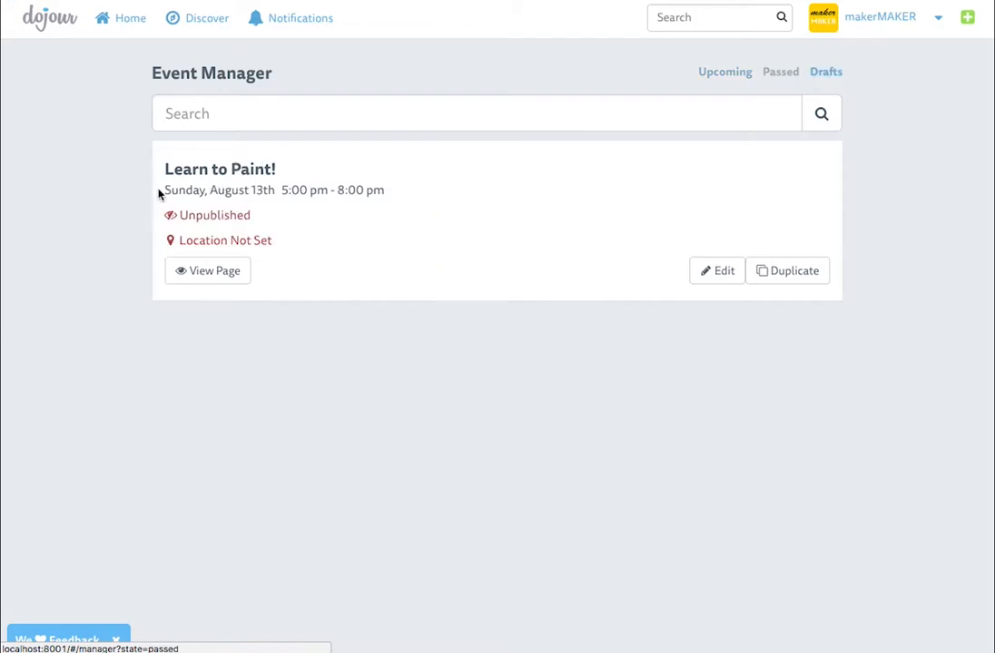
{"action": "left_click", "coordinate": [723, 273]}
{"action": "scroll", "coordinate": [548, 334], "scroll_direction": "down", "scroll_amount": 1}
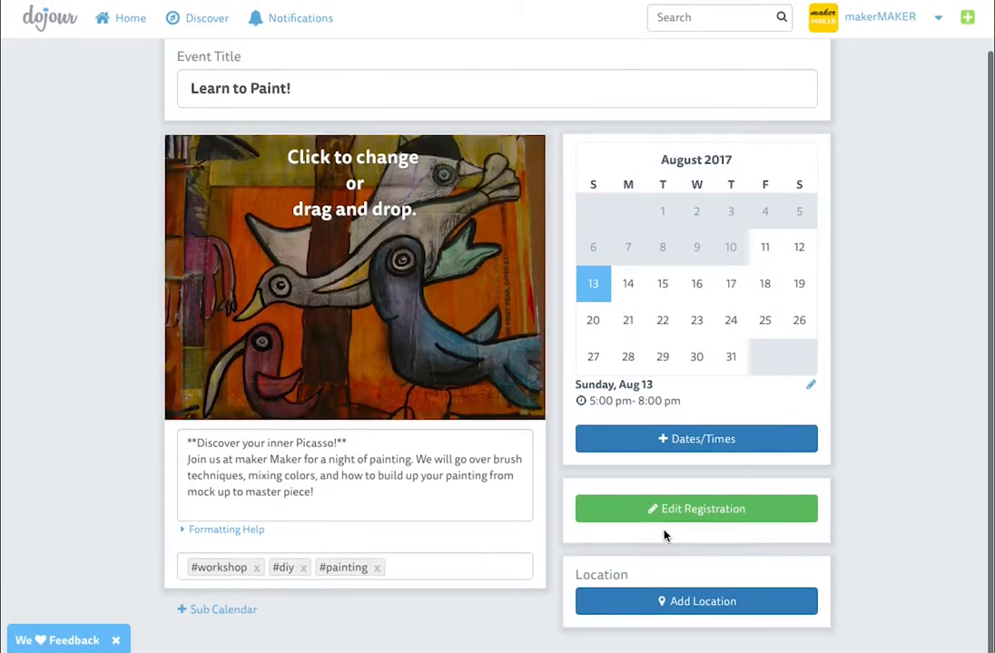
{"action": "left_click", "coordinate": [693, 524]}
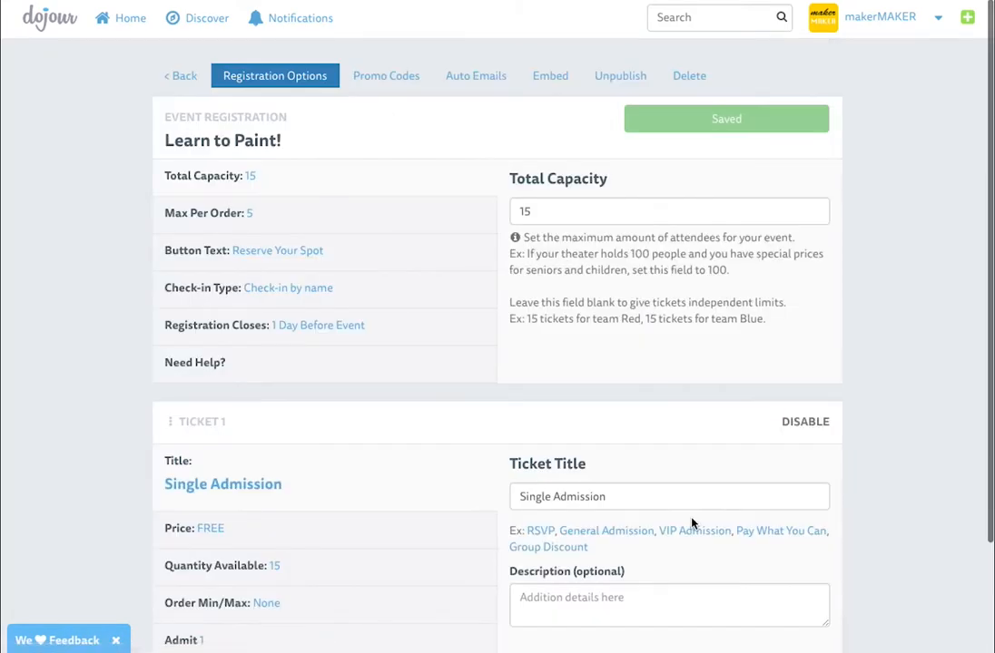
Make Single Admission a paid $50.00 ticket with 8.25% sales tax
{"action": "scroll", "coordinate": [257, 409], "scroll_direction": "down", "scroll_amount": 2}
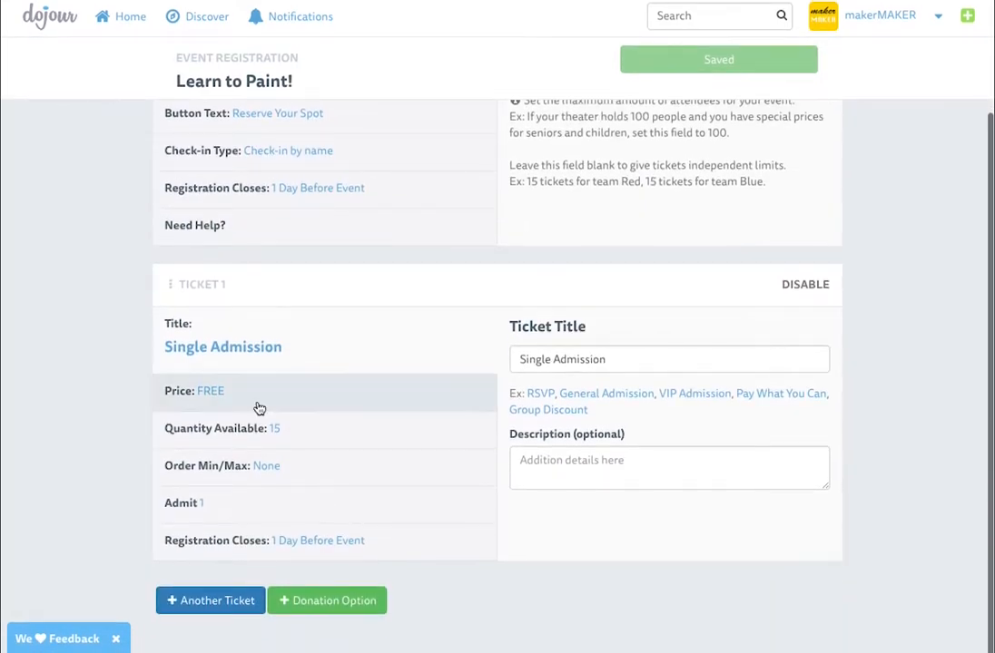
{"action": "left_click", "coordinate": [209, 402]}
{"action": "left_click", "coordinate": [565, 367]}
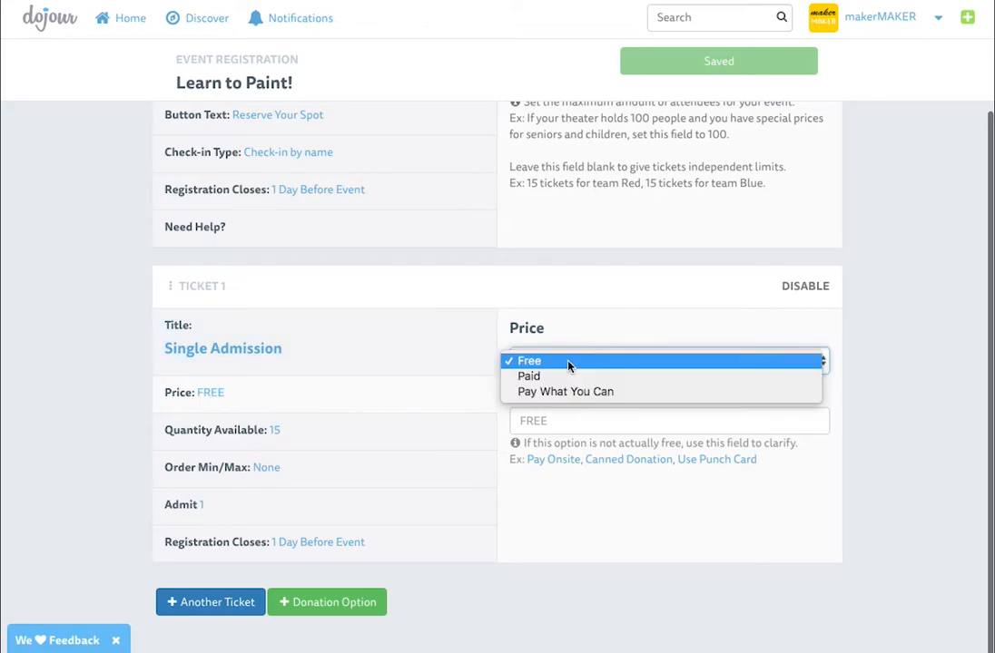
{"action": "left_click", "coordinate": [570, 376]}
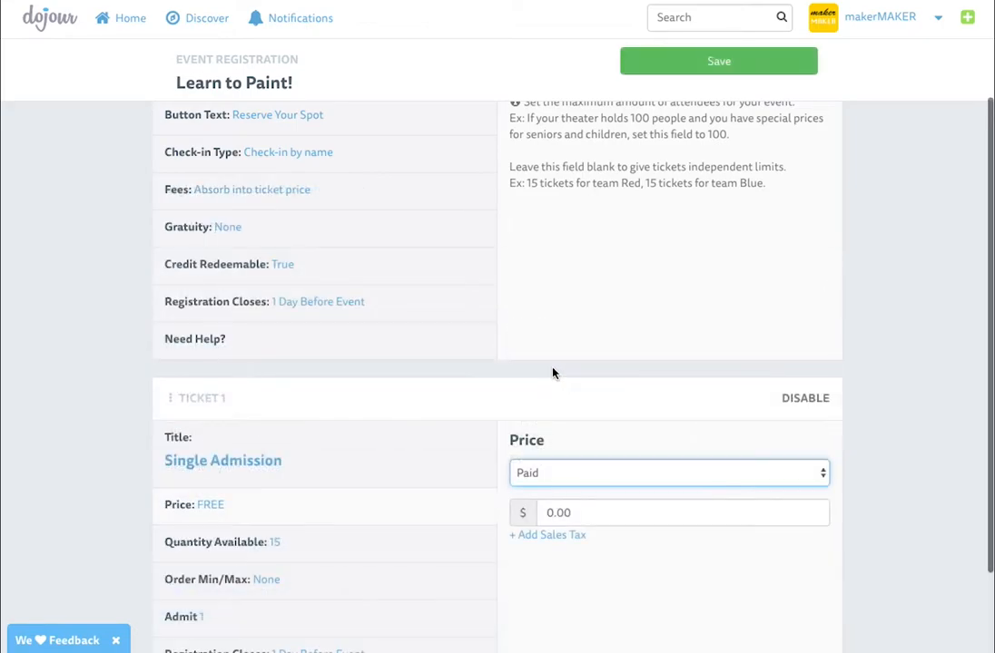
{"action": "left_click", "coordinate": [575, 399]}
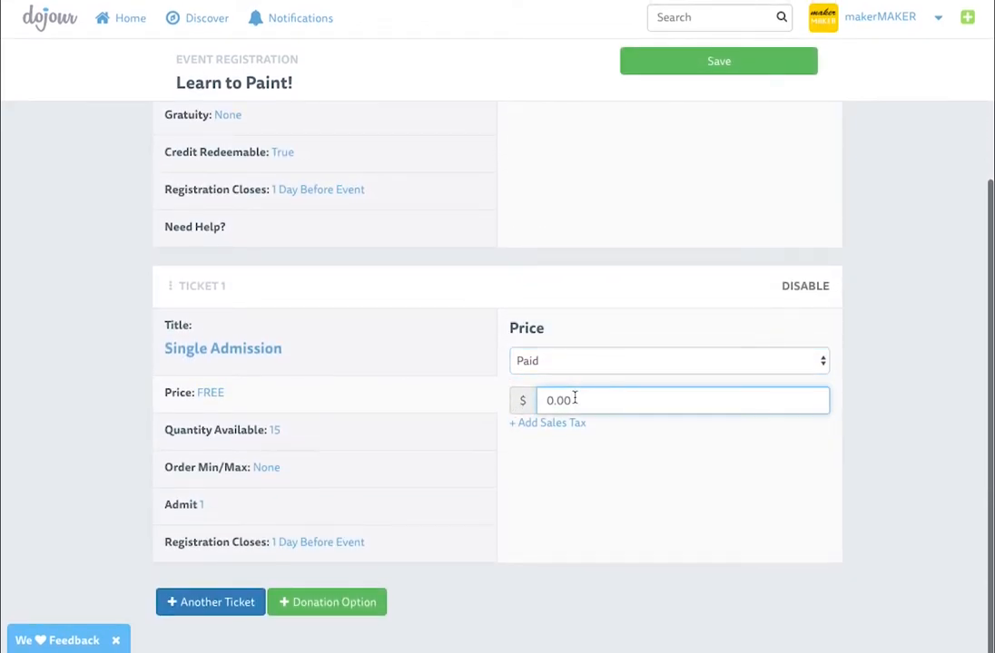
{"action": "type", "text": "5000"}
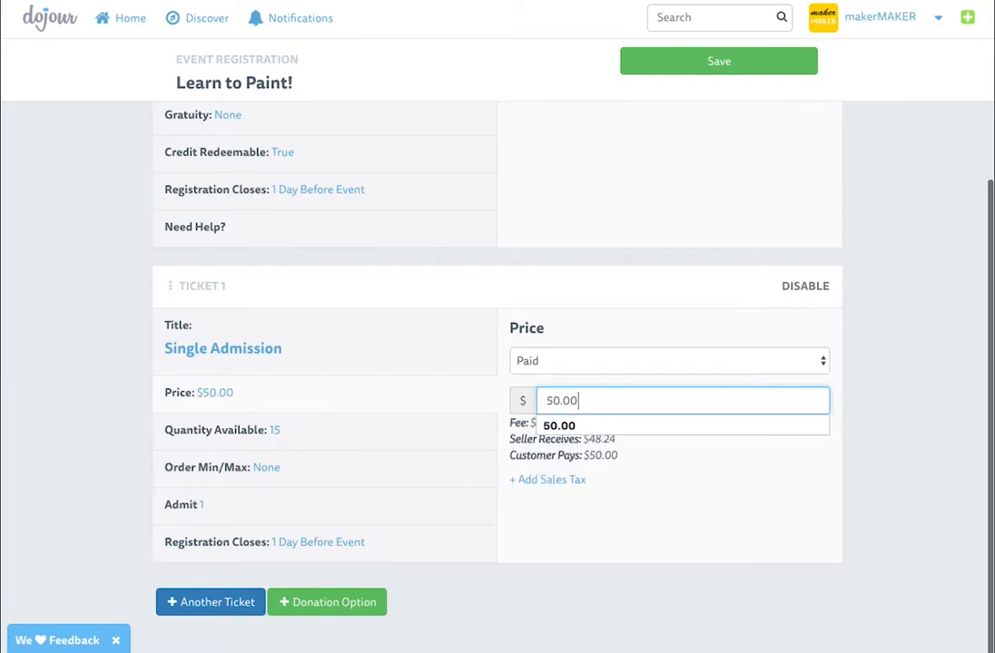
{"action": "left_click", "coordinate": [599, 493]}
{"action": "left_click", "coordinate": [567, 480]}
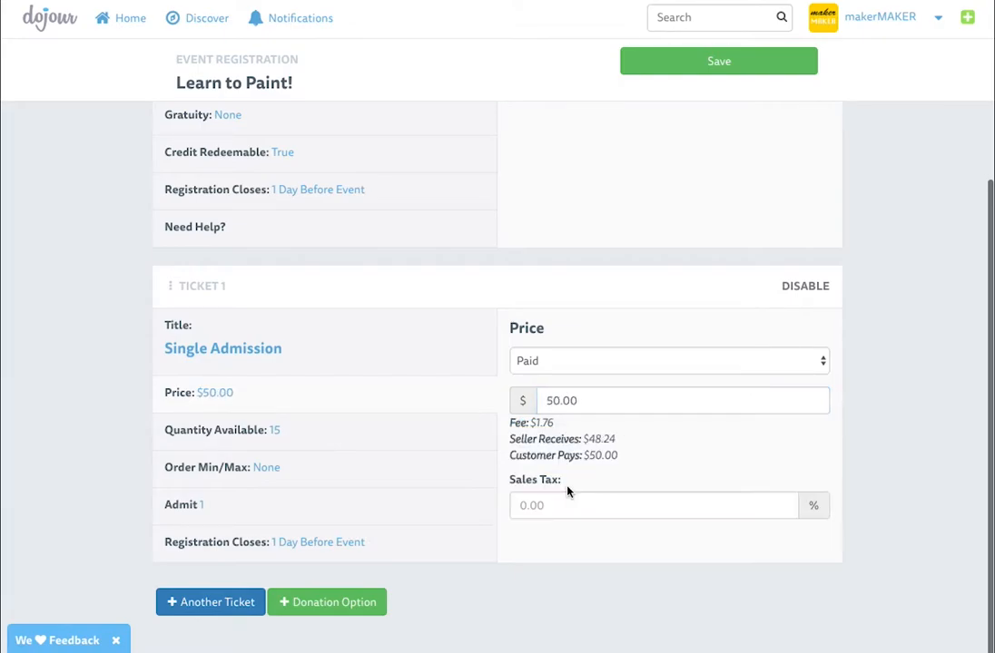
{"action": "left_click", "coordinate": [571, 501]}
{"action": "type", "text": "8.2"}
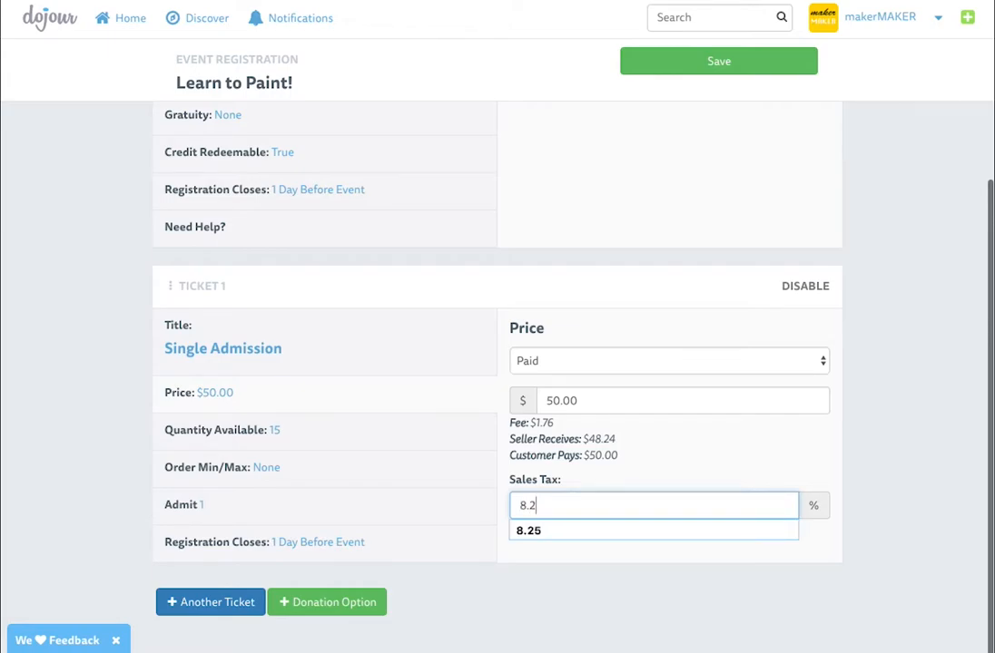
{"action": "key", "text": "Return"}
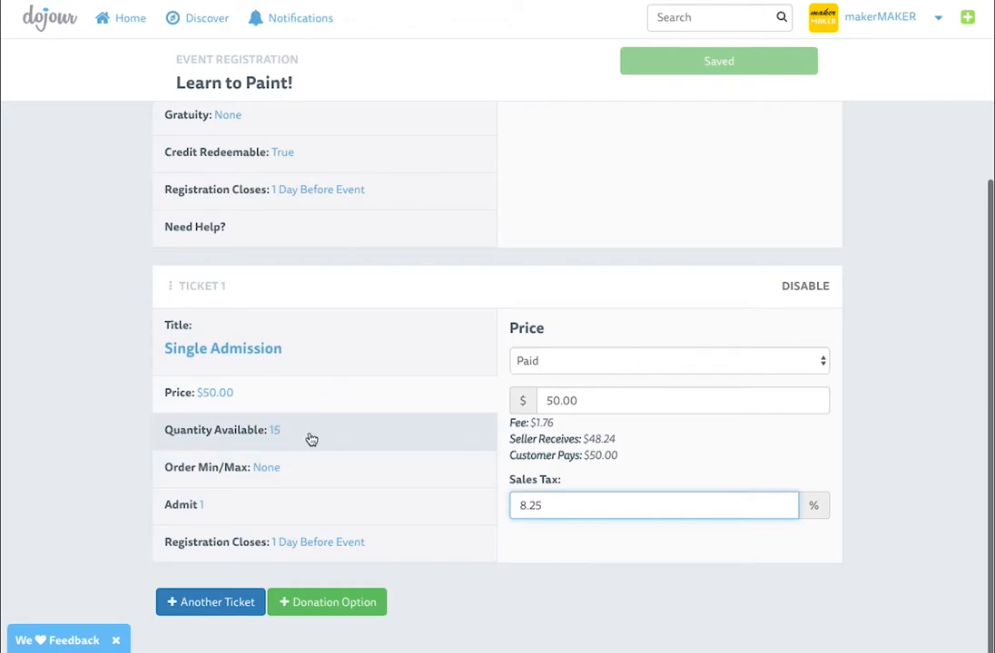
{"action": "left_click", "coordinate": [373, 468]}
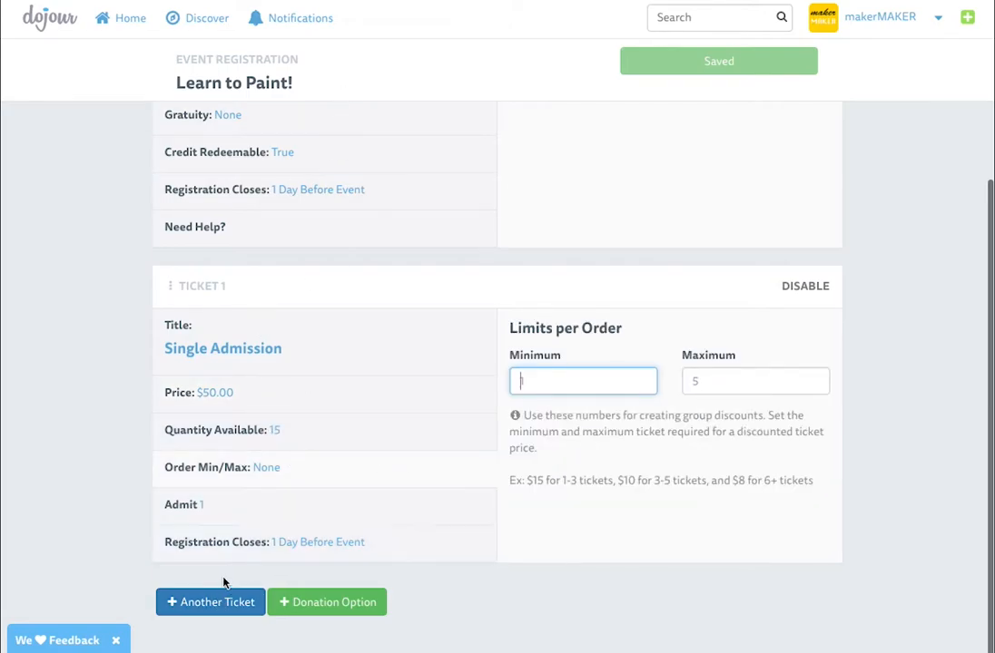
Add a second ticket titled 'Couple's Admission'
{"action": "left_click", "coordinate": [224, 601]}
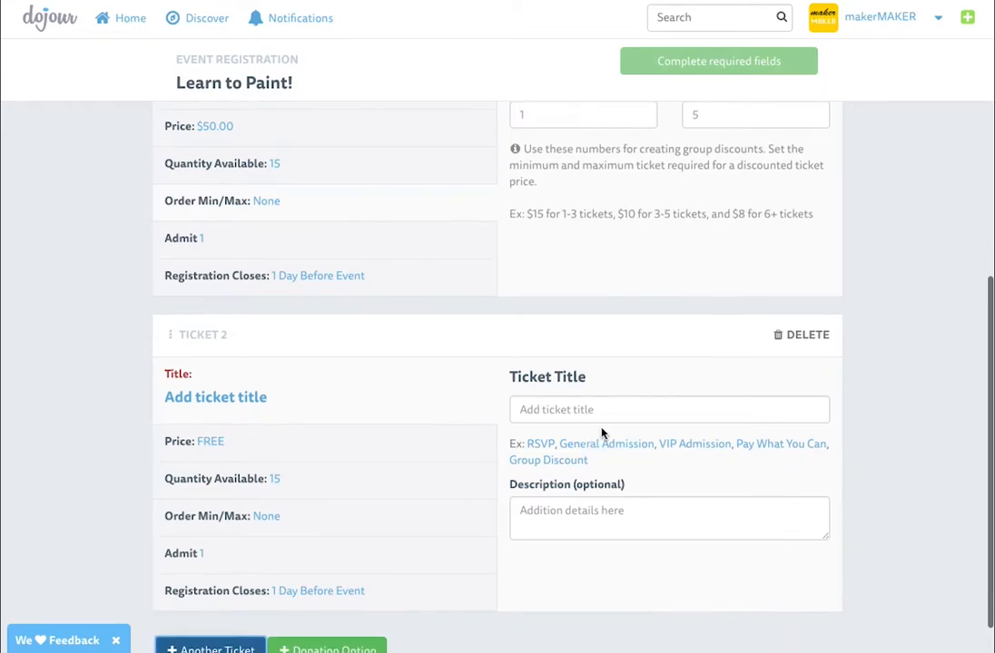
{"action": "left_click", "coordinate": [597, 405]}
{"action": "type", "text": "Coup"}
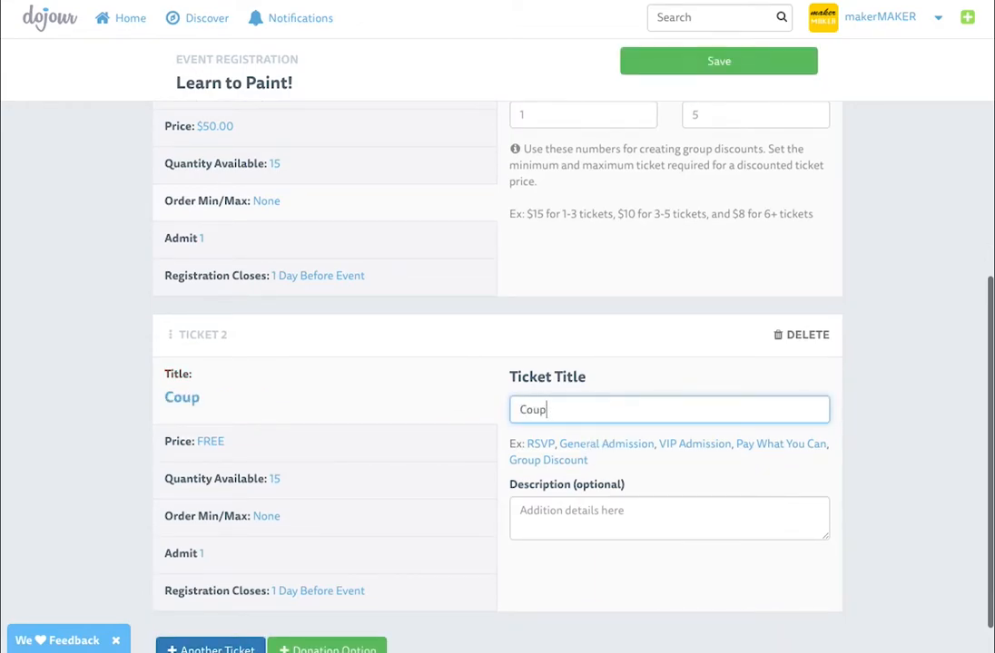
{"action": "type", "text": "le's Admission"}
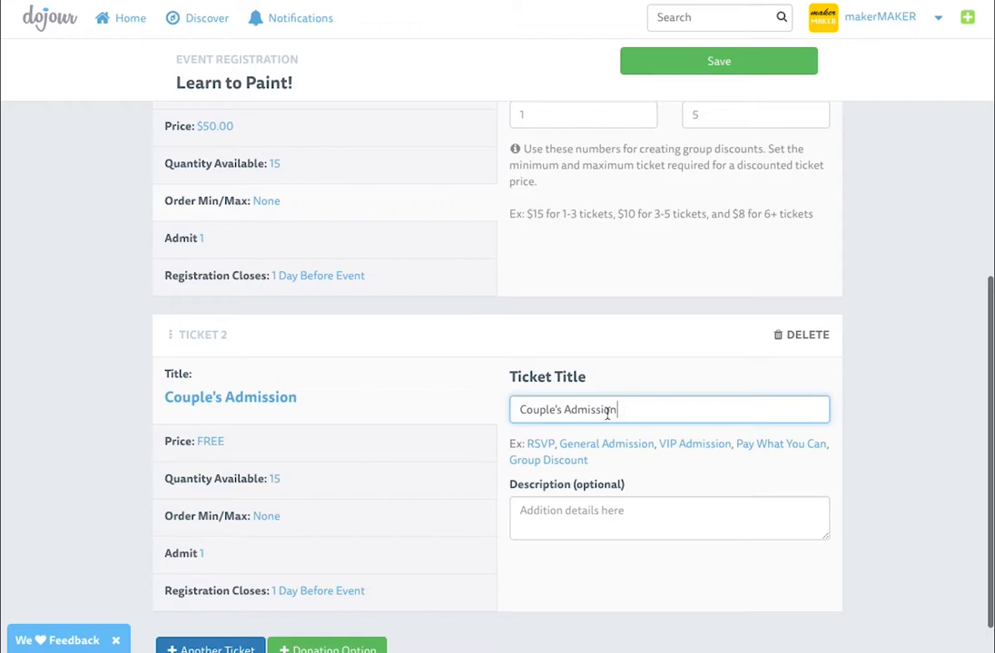
Make Couple's Admission a paid ticket priced at $90.00
{"action": "left_click", "coordinate": [369, 453]}
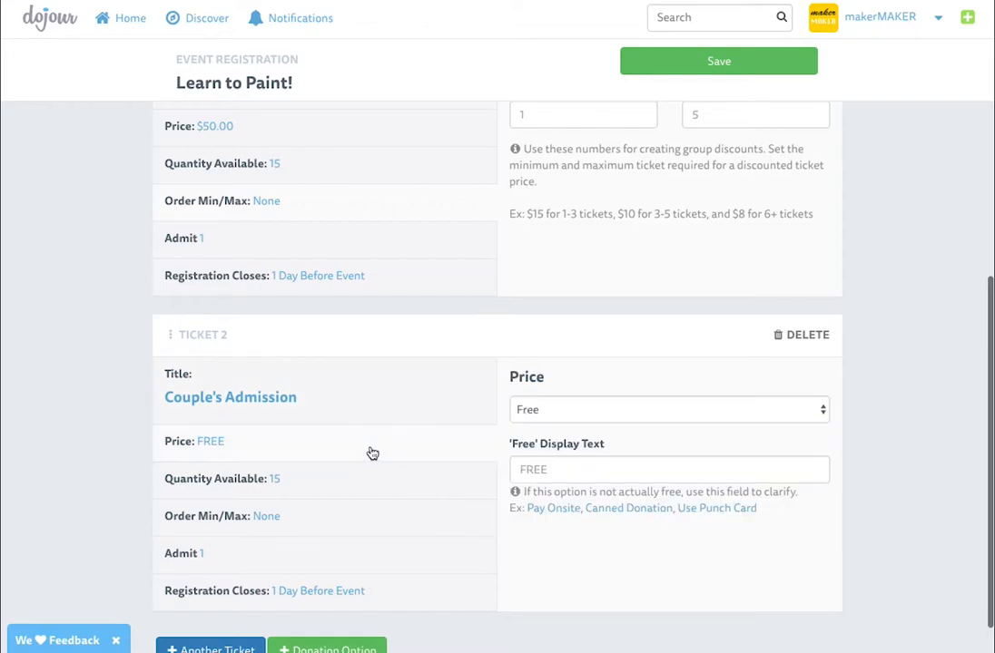
{"action": "left_click", "coordinate": [587, 411]}
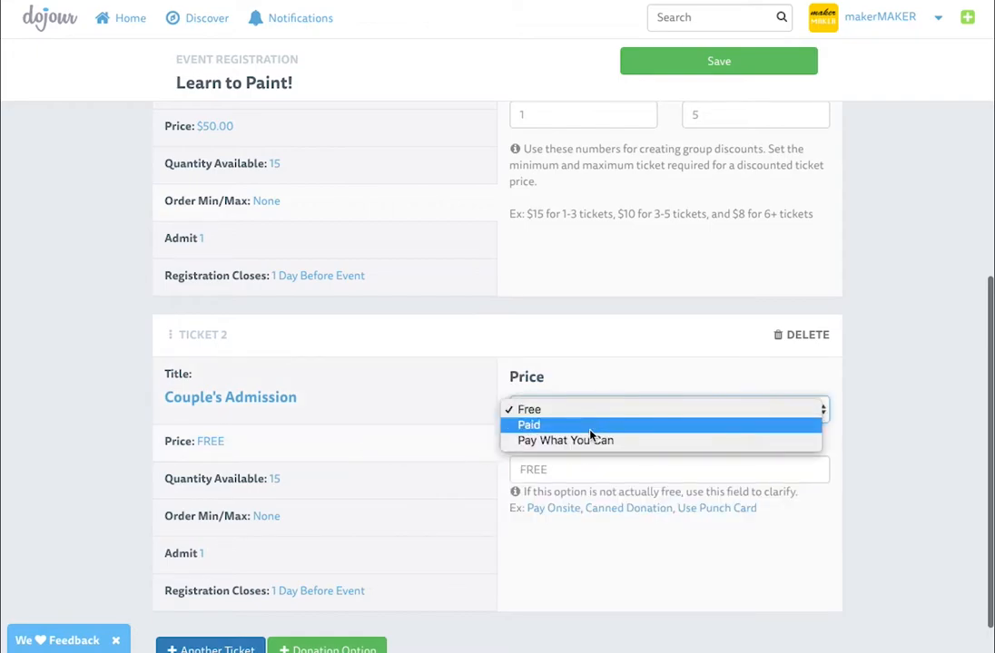
{"action": "left_click", "coordinate": [589, 430]}
{"action": "left_click", "coordinate": [574, 449]}
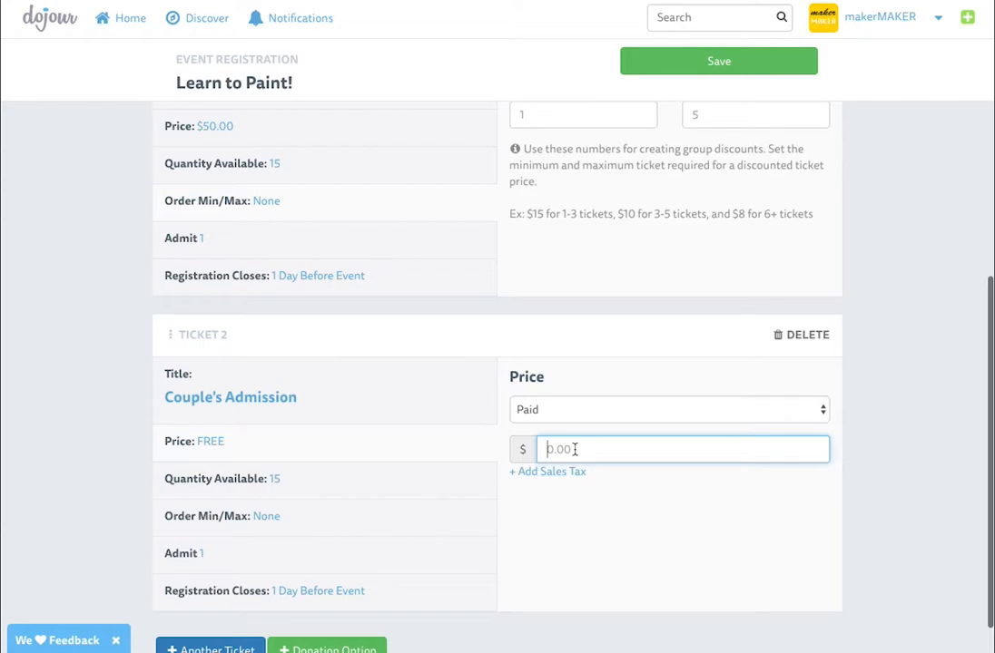
{"action": "type", "text": "9000"}
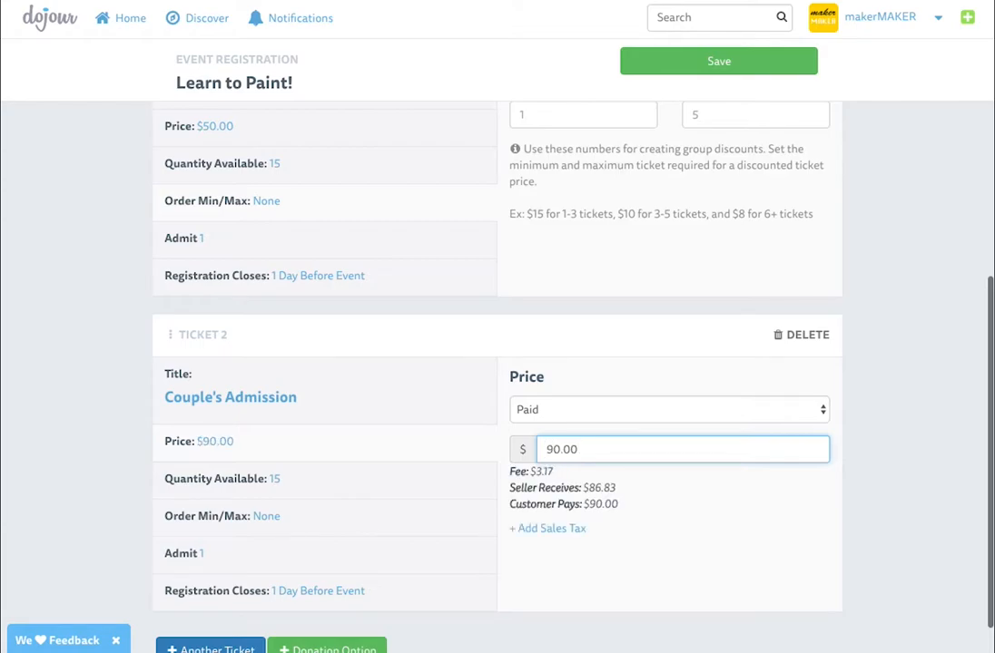
Set Couple's Admission to admit 2 people and save the registration options
{"action": "scroll", "coordinate": [438, 419], "scroll_direction": "down", "scroll_amount": 1}
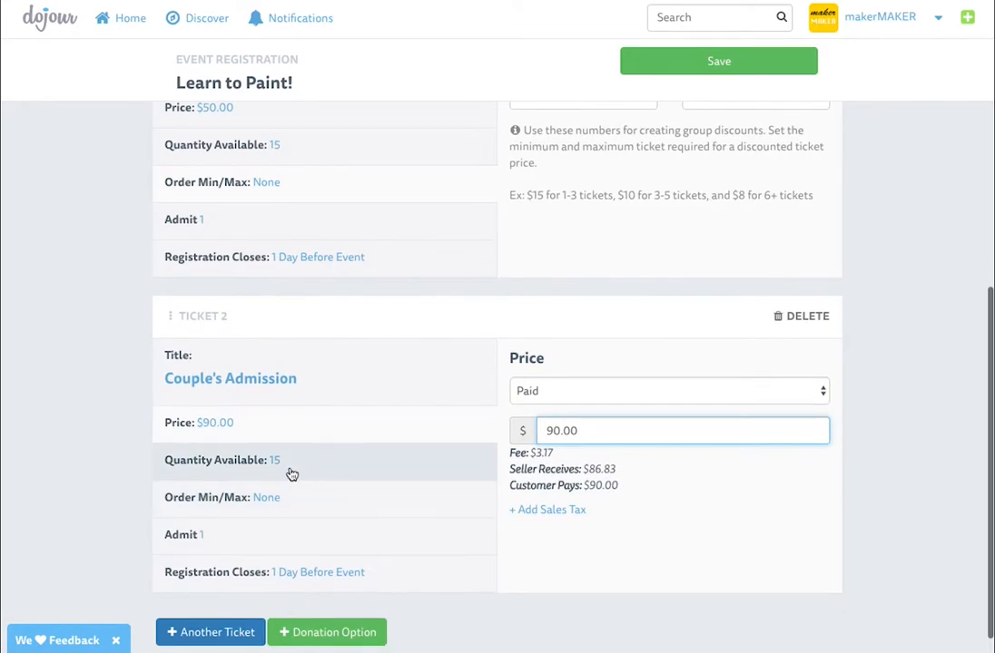
{"action": "left_click", "coordinate": [230, 547]}
{"action": "left_click", "coordinate": [522, 395]}
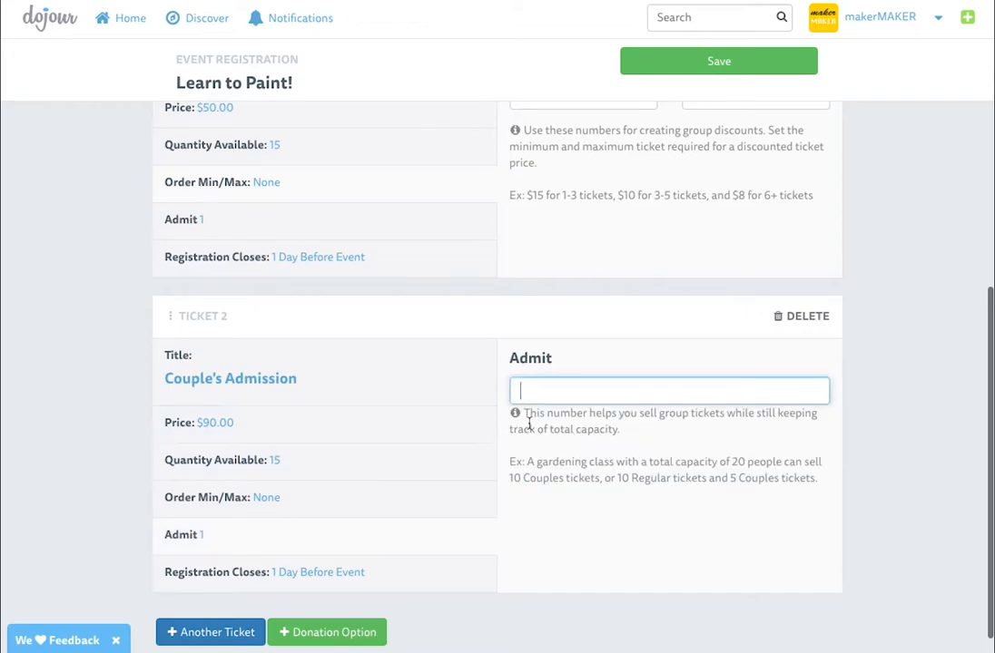
{"action": "type", "text": "2"}
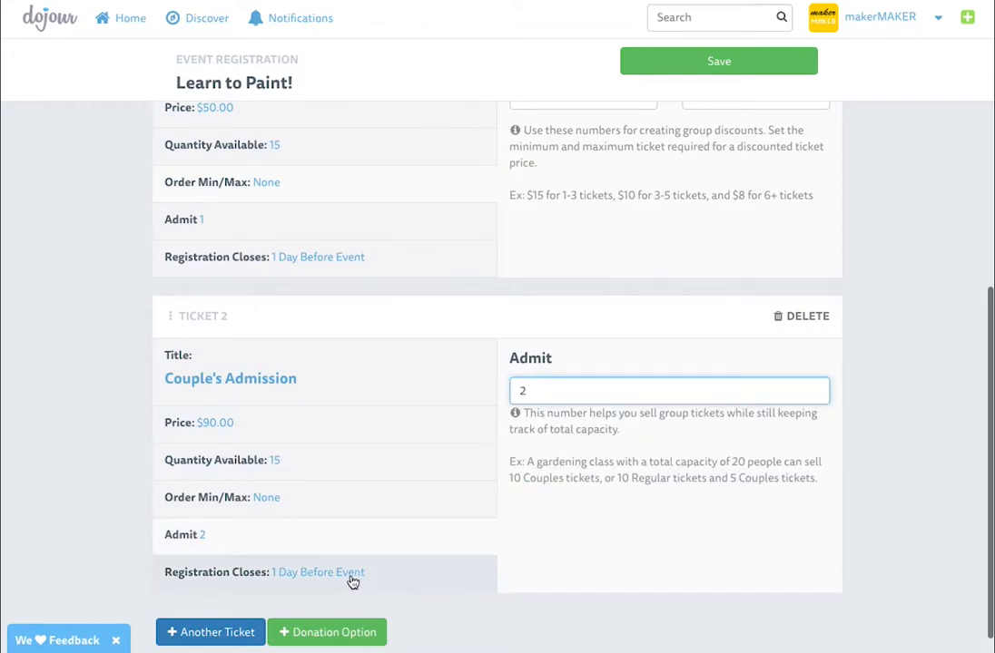
{"action": "scroll", "coordinate": [473, 493], "scroll_direction": "up", "scroll_amount": 1}
{"action": "scroll", "coordinate": [328, 536], "scroll_direction": "up", "scroll_amount": 5}
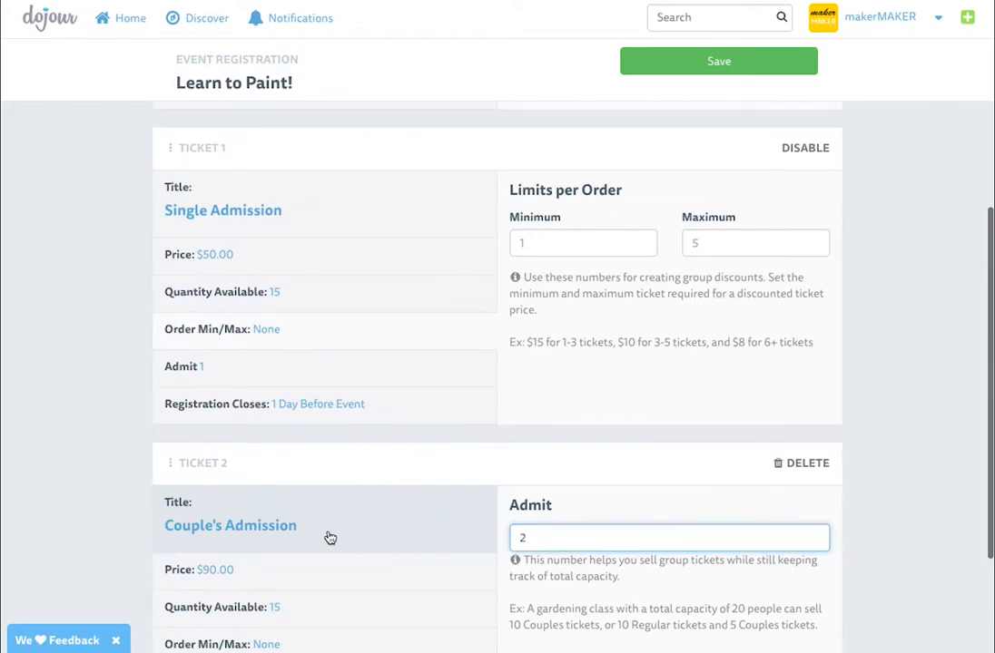
{"action": "scroll", "coordinate": [326, 535], "scroll_direction": "up", "scroll_amount": 1}
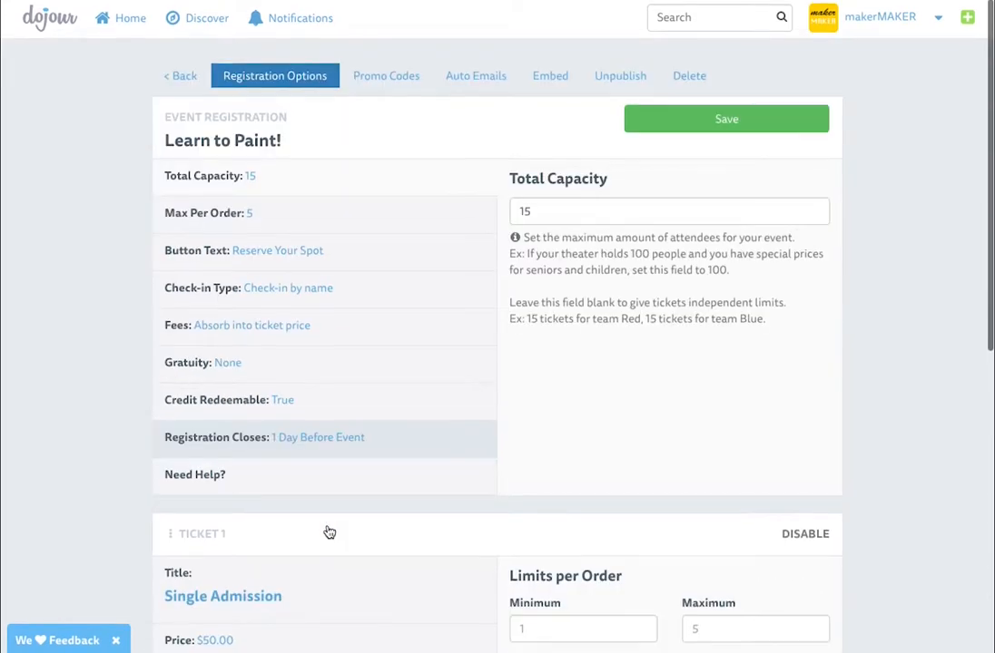
{"action": "scroll", "coordinate": [328, 531], "scroll_direction": "down", "scroll_amount": 6}
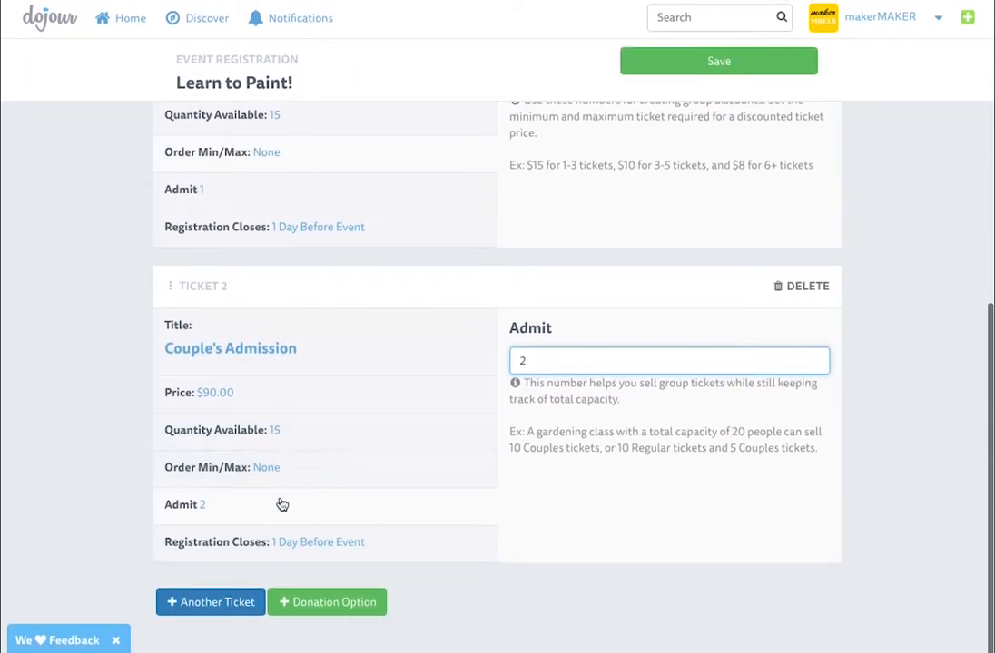
{"action": "scroll", "coordinate": [268, 353], "scroll_direction": "up", "scroll_amount": 6}
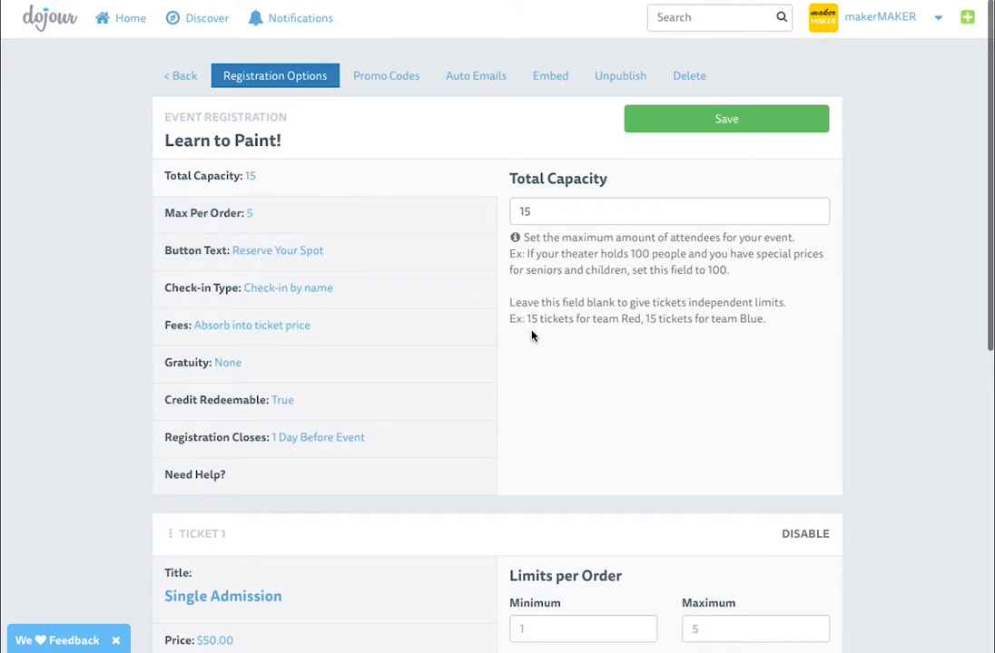
{"action": "scroll", "coordinate": [537, 331], "scroll_direction": "down", "scroll_amount": 6}
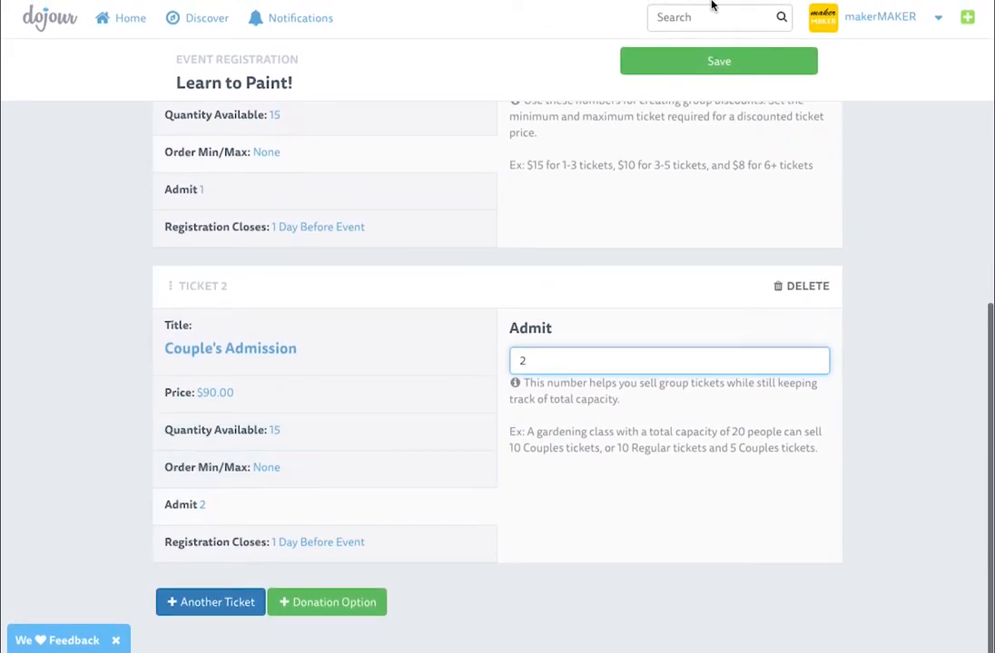
{"action": "left_click", "coordinate": [706, 62]}
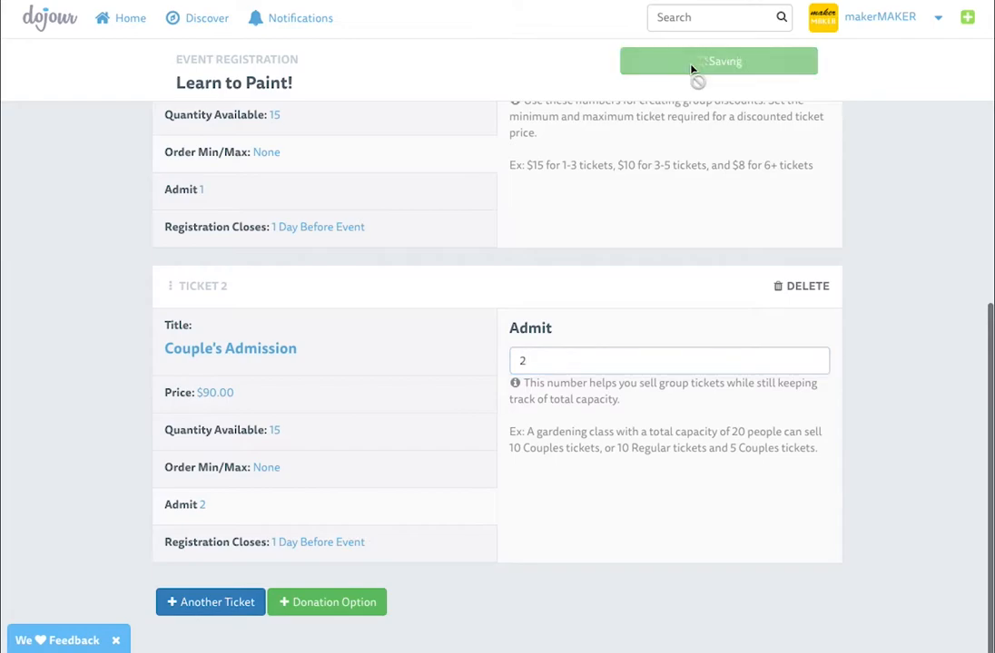
Add a third ticket titled 'Group Discount' as a paid ticket at $40.00
{"action": "left_click", "coordinate": [191, 603]}
{"action": "left_click", "coordinate": [562, 367]}
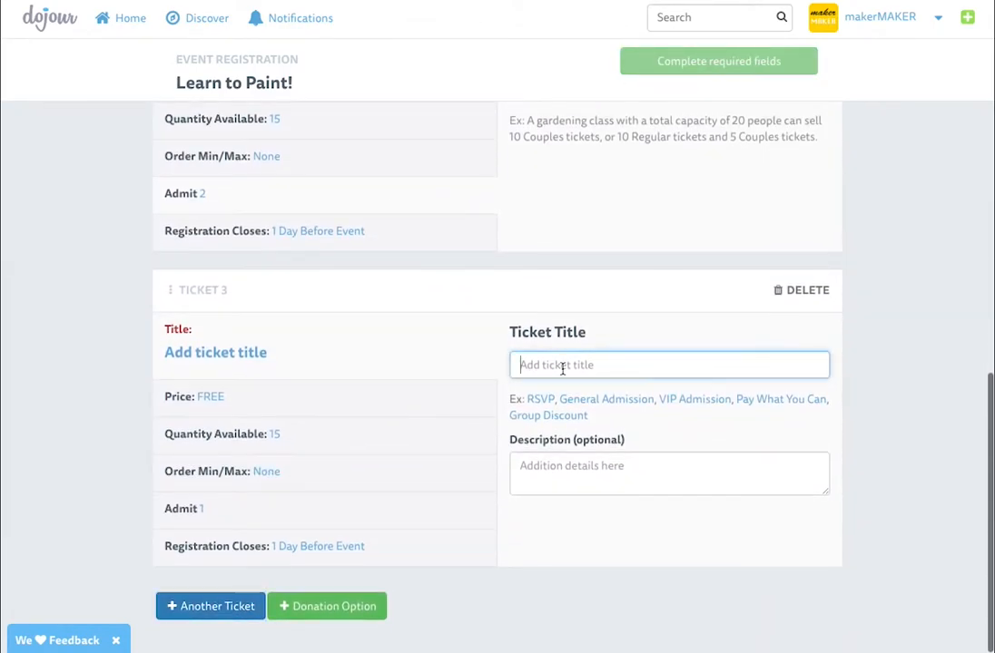
{"action": "left_click", "coordinate": [551, 416]}
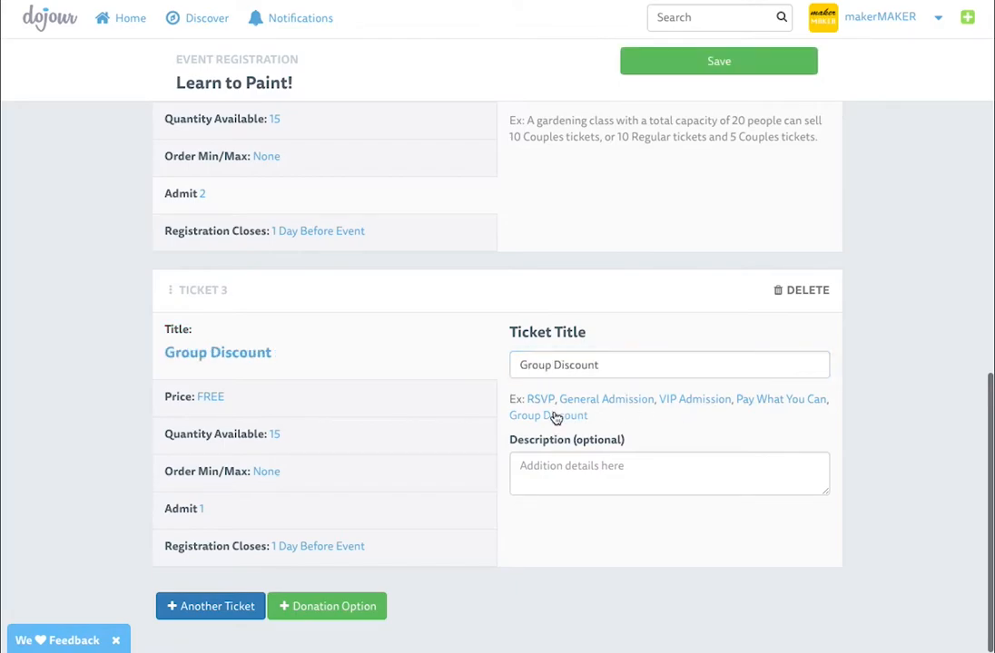
{"action": "left_click", "coordinate": [309, 401]}
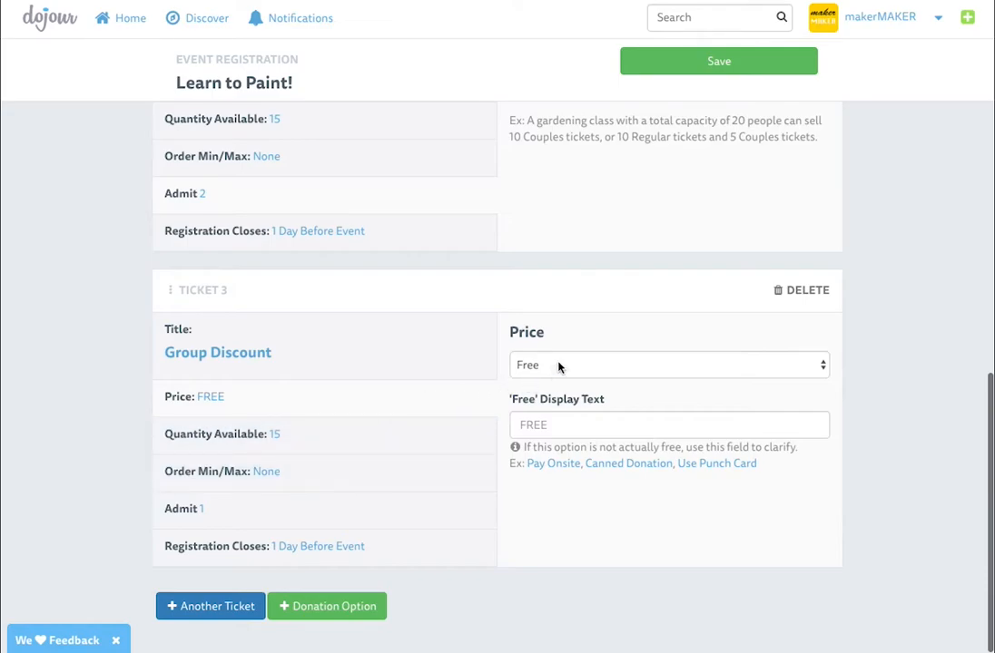
{"action": "left_click", "coordinate": [559, 366]}
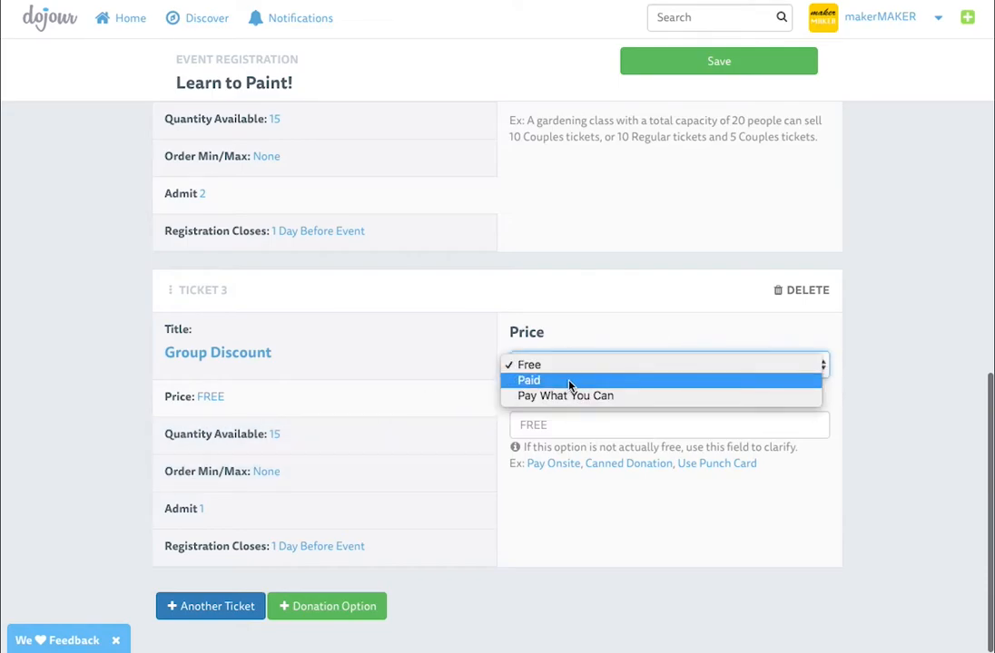
{"action": "left_click", "coordinate": [569, 381]}
{"action": "left_click", "coordinate": [592, 404]}
{"action": "type", "text": "4000"}
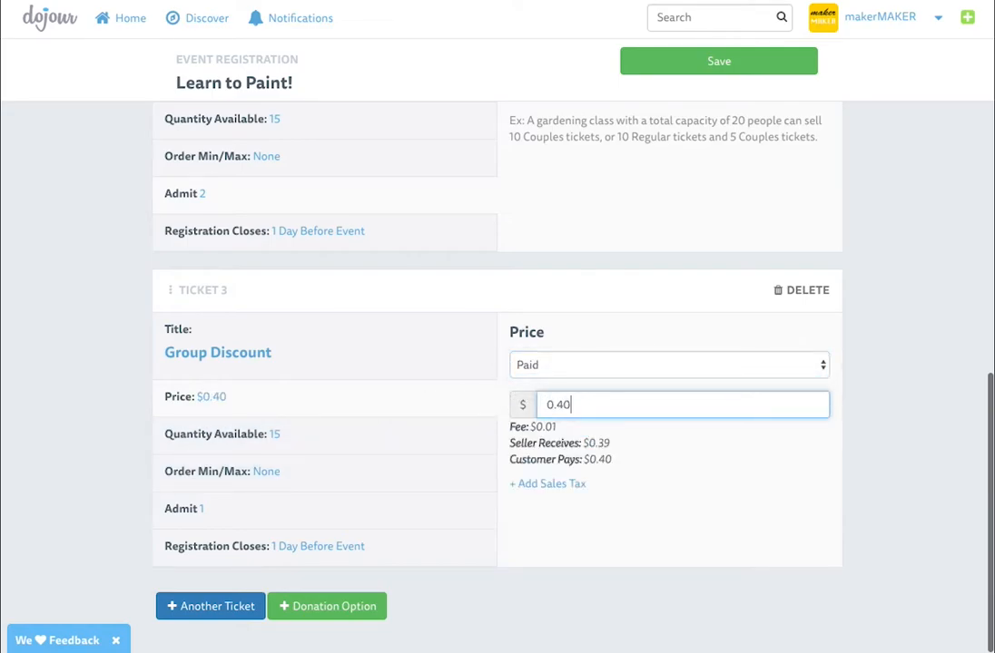
Set the Group Discount order minimum to 3 and save
{"action": "left_click", "coordinate": [345, 472]}
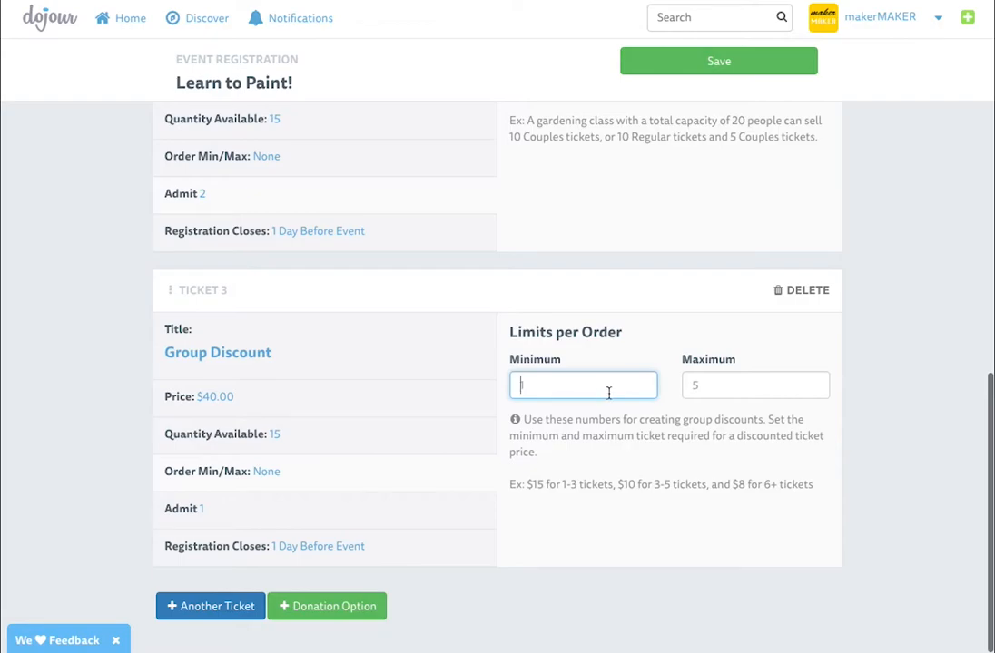
{"action": "type", "text": "3"}
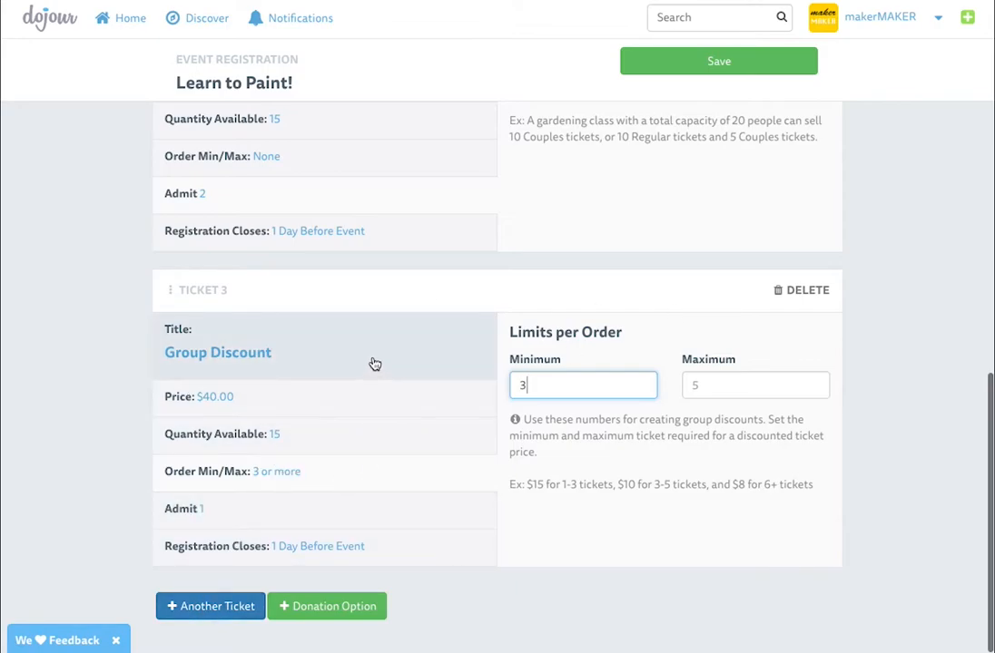
{"action": "left_click", "coordinate": [737, 63]}
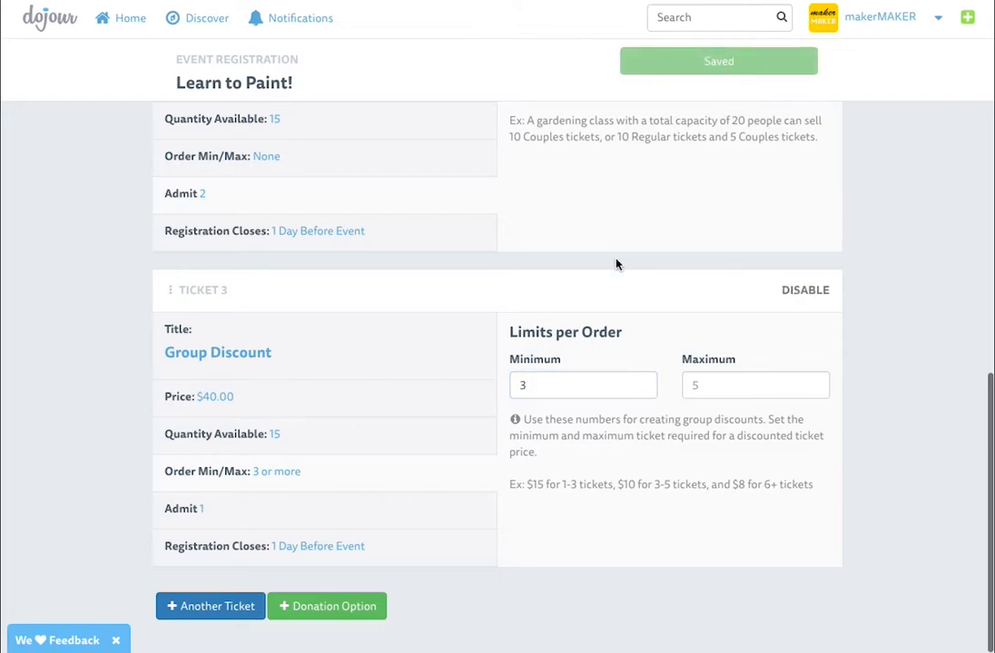
{"action": "scroll", "coordinate": [617, 264], "scroll_direction": "up", "scroll_amount": 15}
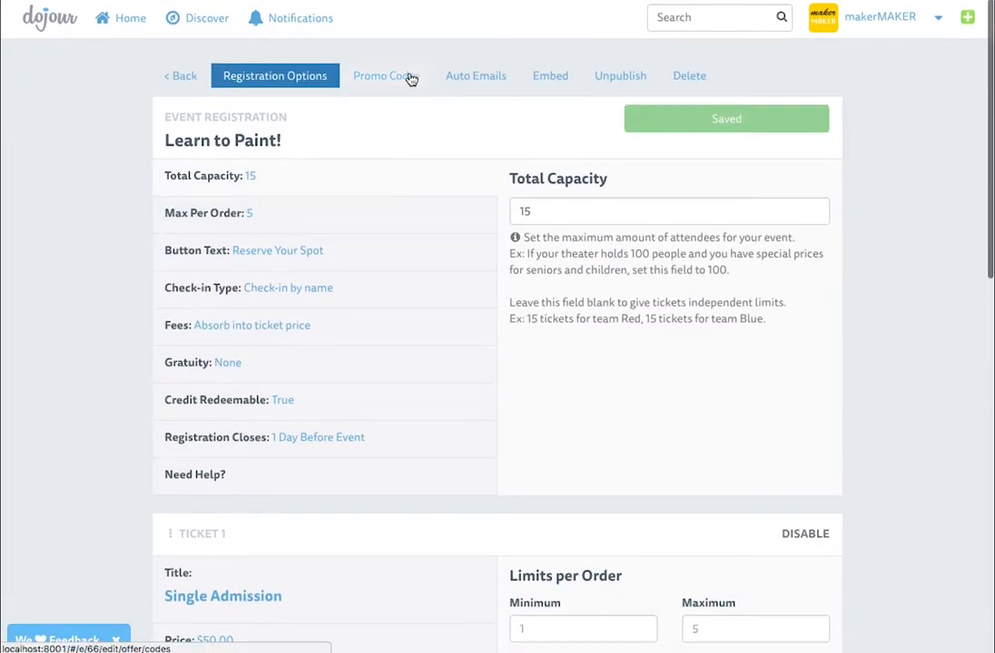
Create and save promo code 'newsletter20' giving a 20% discount
{"action": "left_click", "coordinate": [411, 80]}
{"action": "left_click", "coordinate": [227, 204]}
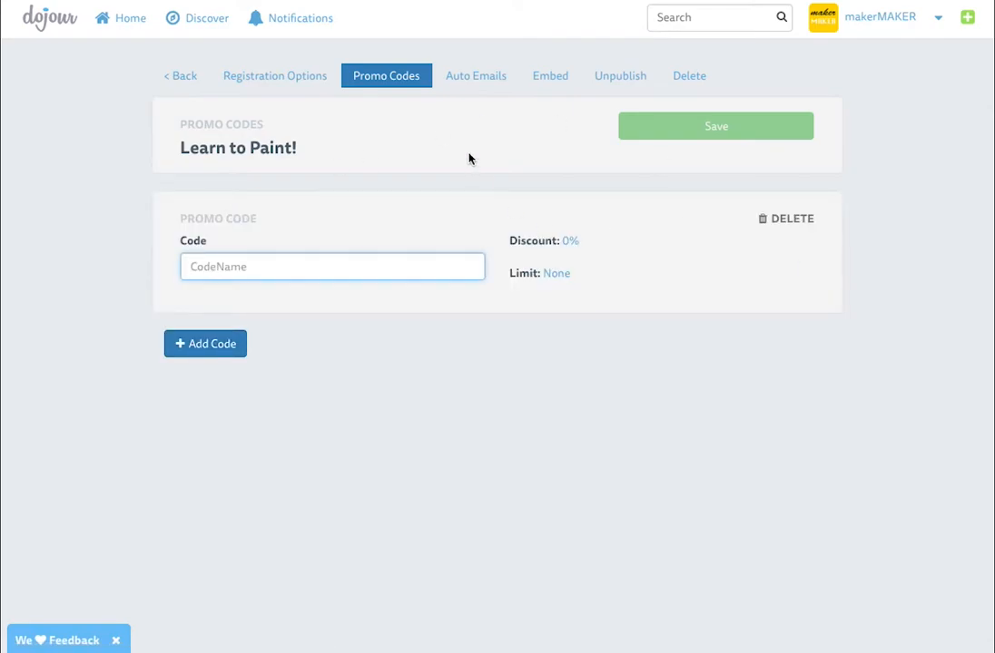
{"action": "type", "text": "newsletter20"}
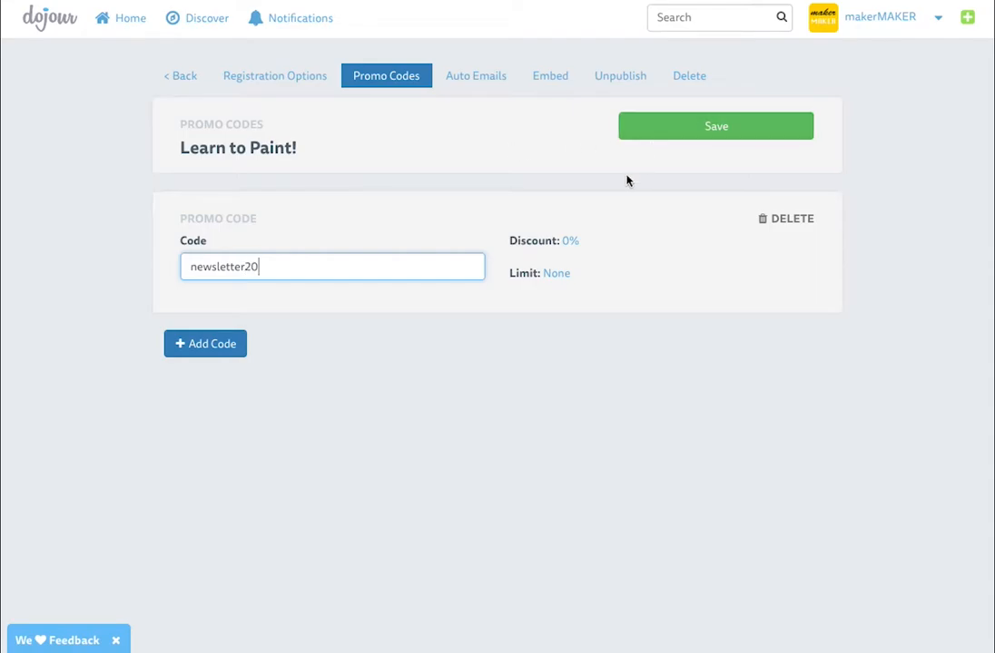
{"action": "left_click", "coordinate": [568, 249]}
{"action": "type", "text": "20"}
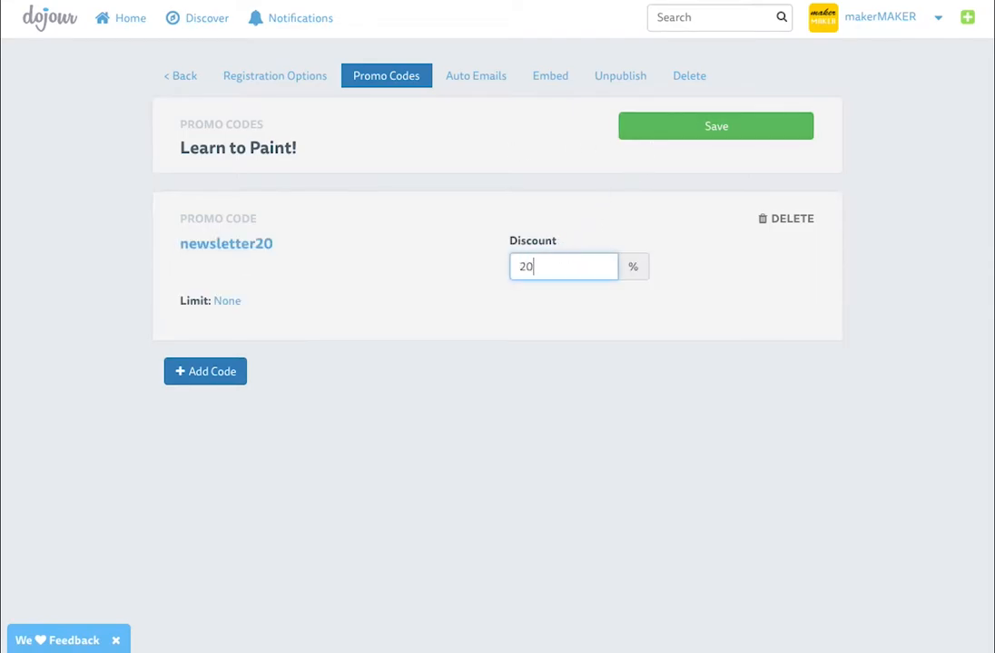
{"action": "left_click", "coordinate": [233, 306]}
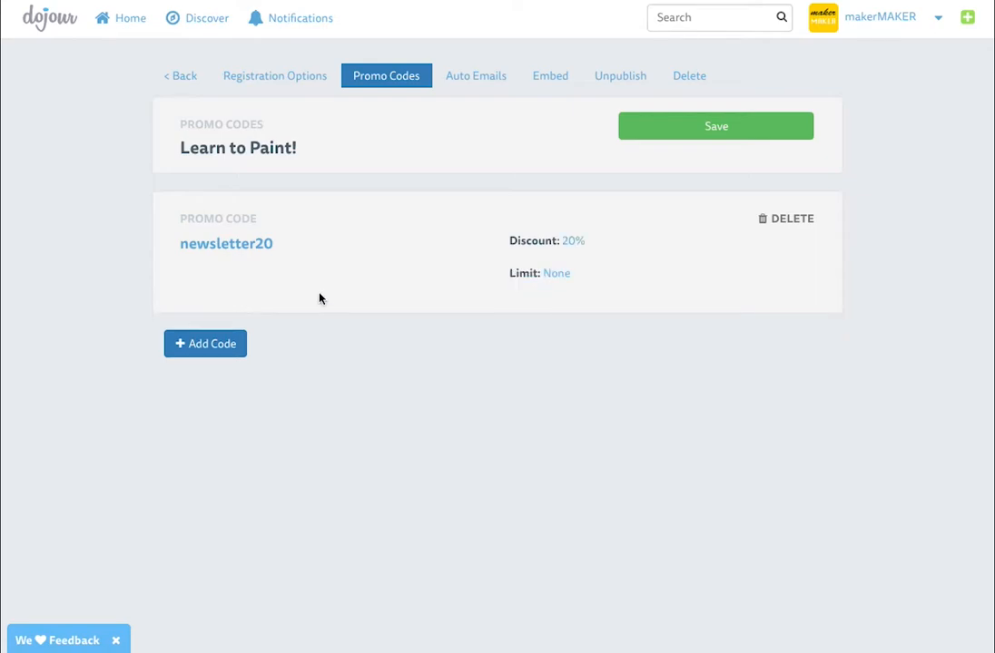
{"action": "left_click", "coordinate": [564, 281]}
{"action": "type", "text": "10"}
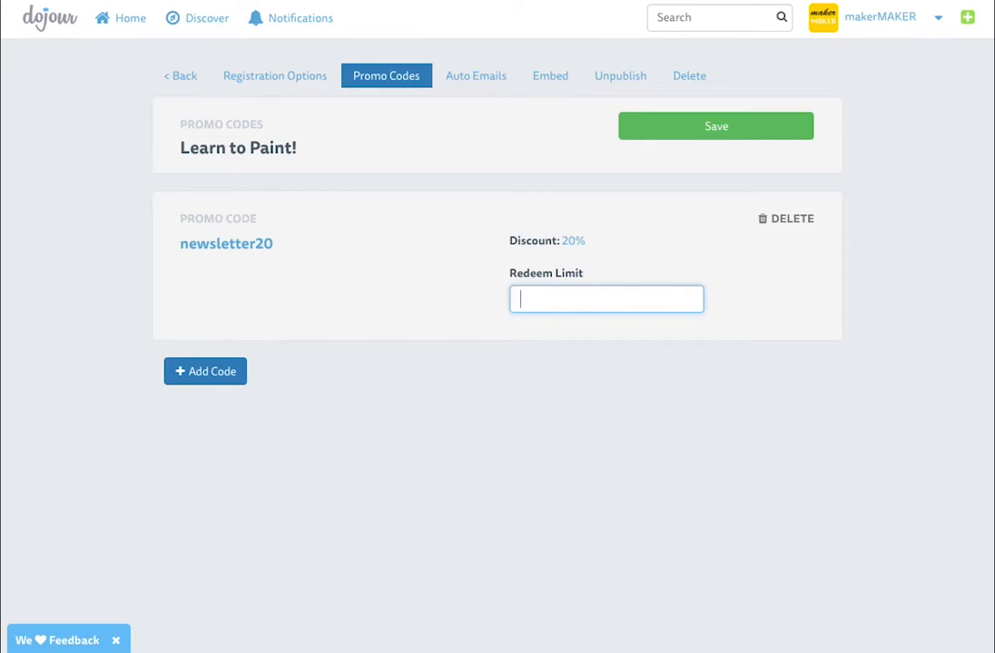
{"action": "left_click", "coordinate": [737, 132]}
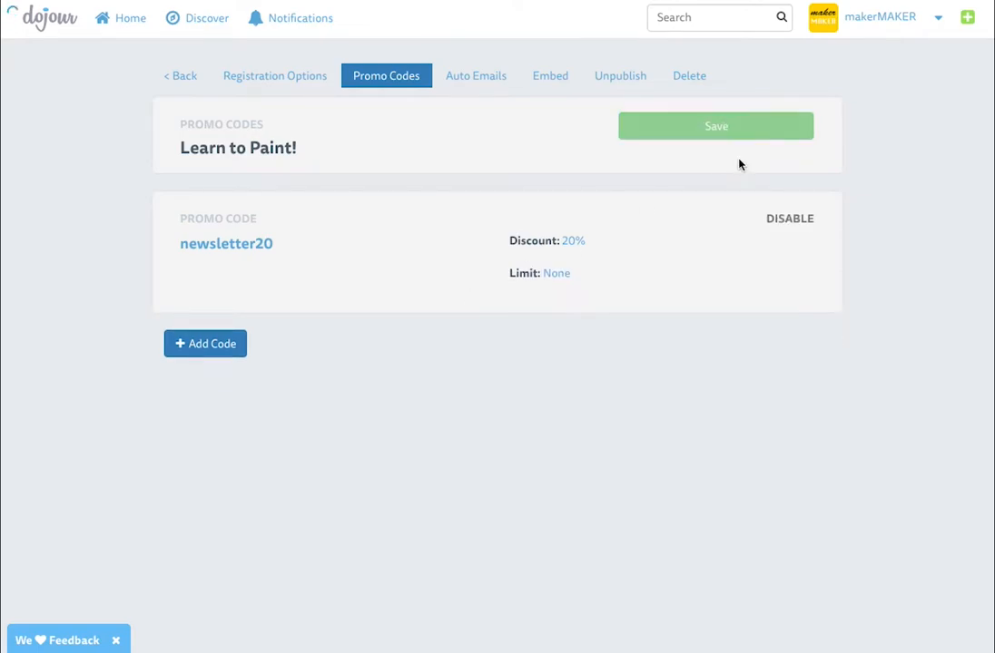
{"action": "left_click", "coordinate": [475, 79]}
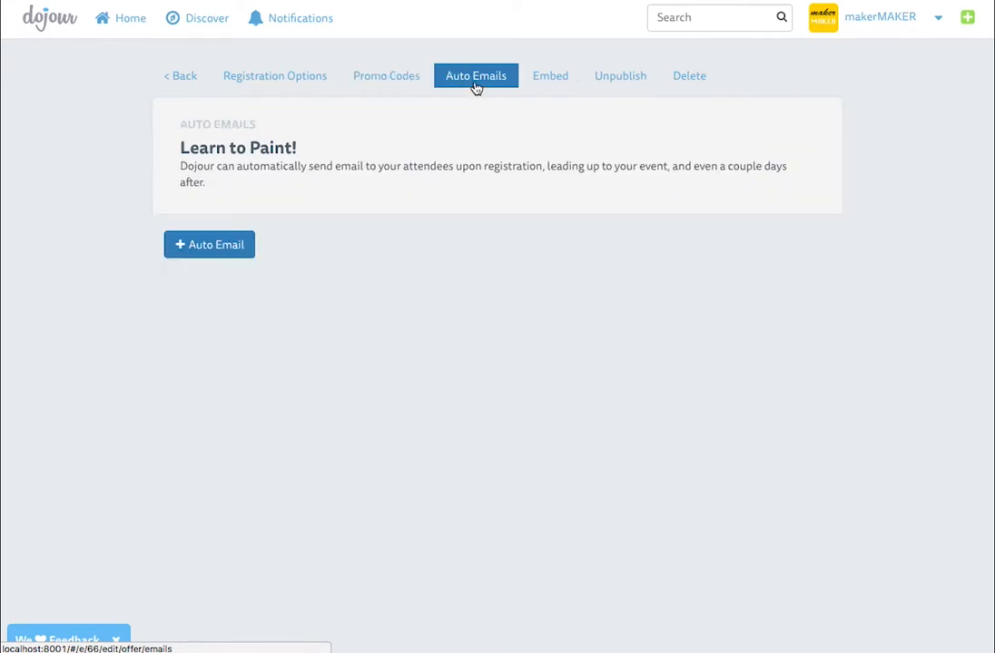
Start a timed auto email with subject 'Just a reminder, your are learning to paint today!'
{"action": "left_click", "coordinate": [224, 260]}
{"action": "left_click", "coordinate": [218, 153]}
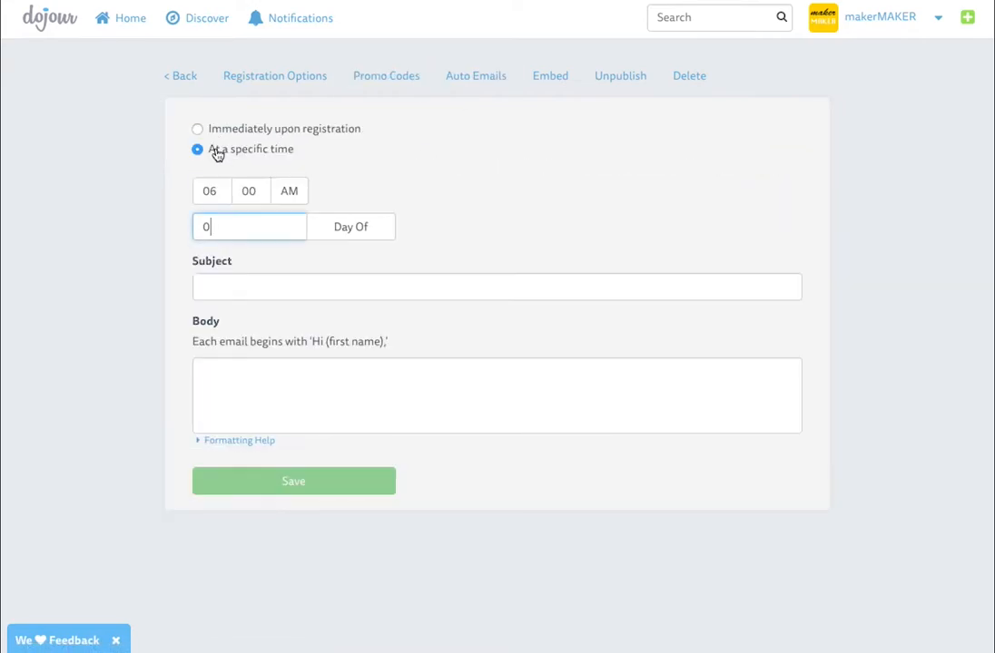
{"action": "left_click", "coordinate": [232, 129]}
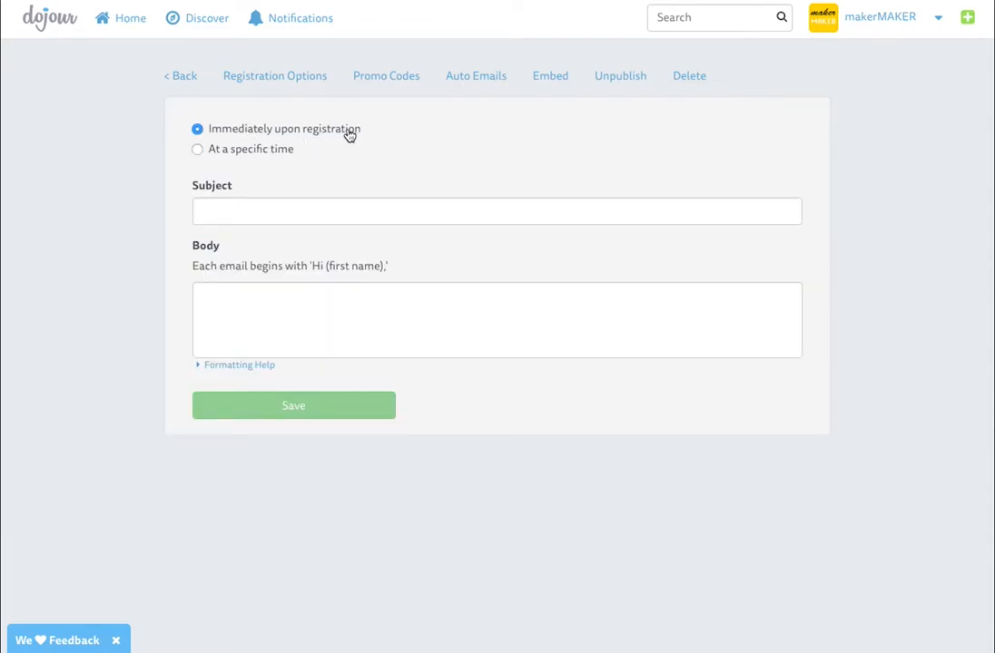
{"action": "left_click", "coordinate": [267, 152]}
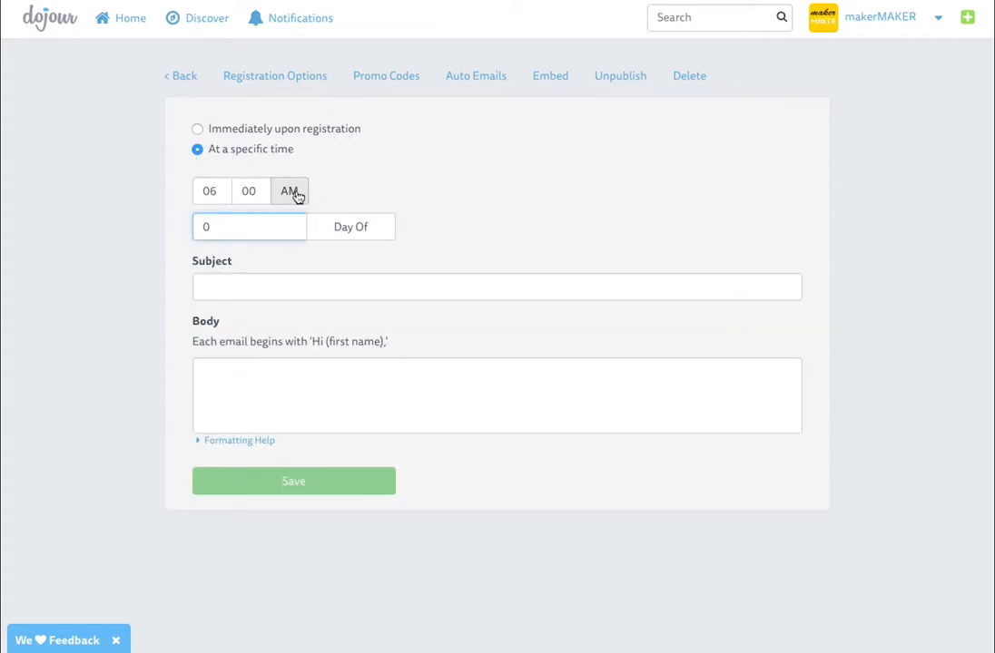
{"action": "left_click", "coordinate": [232, 284]}
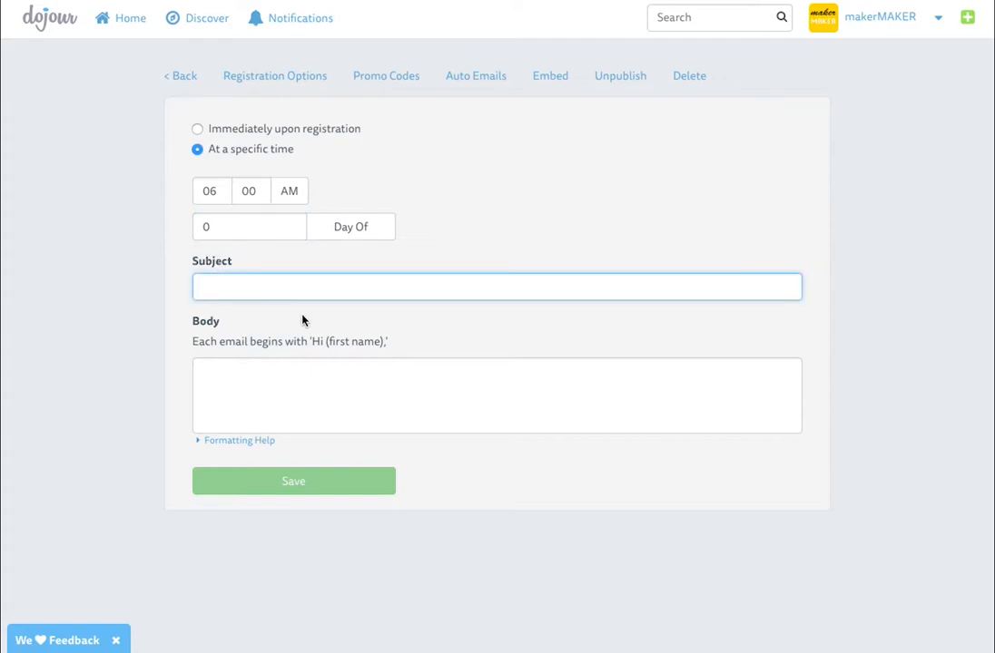
{"action": "type", "text": "Just a reminde"}
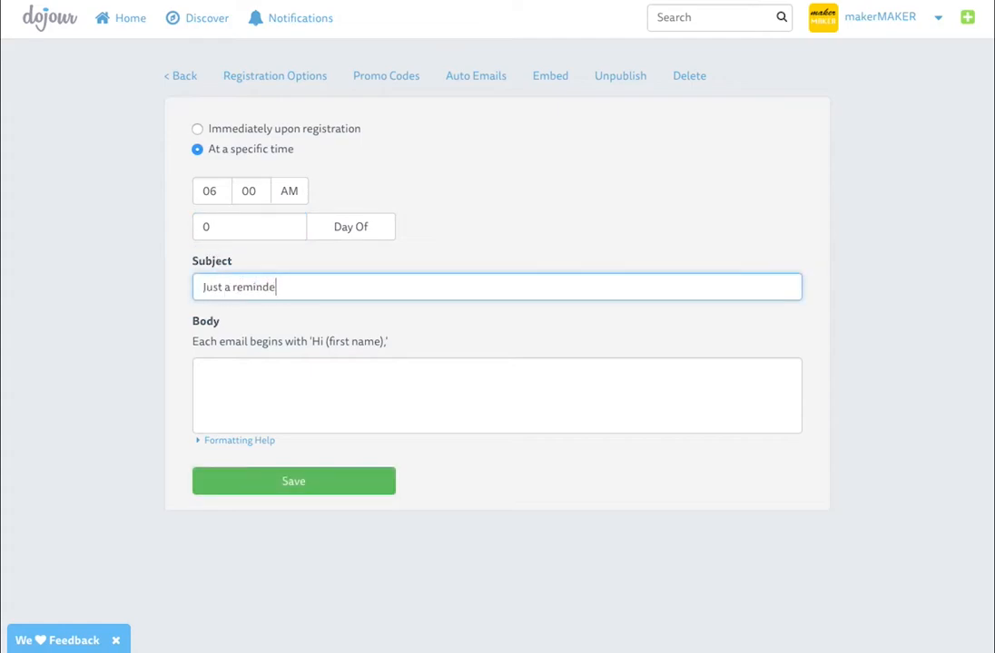
{"action": "type", "text": "r, your are learning to pain"}
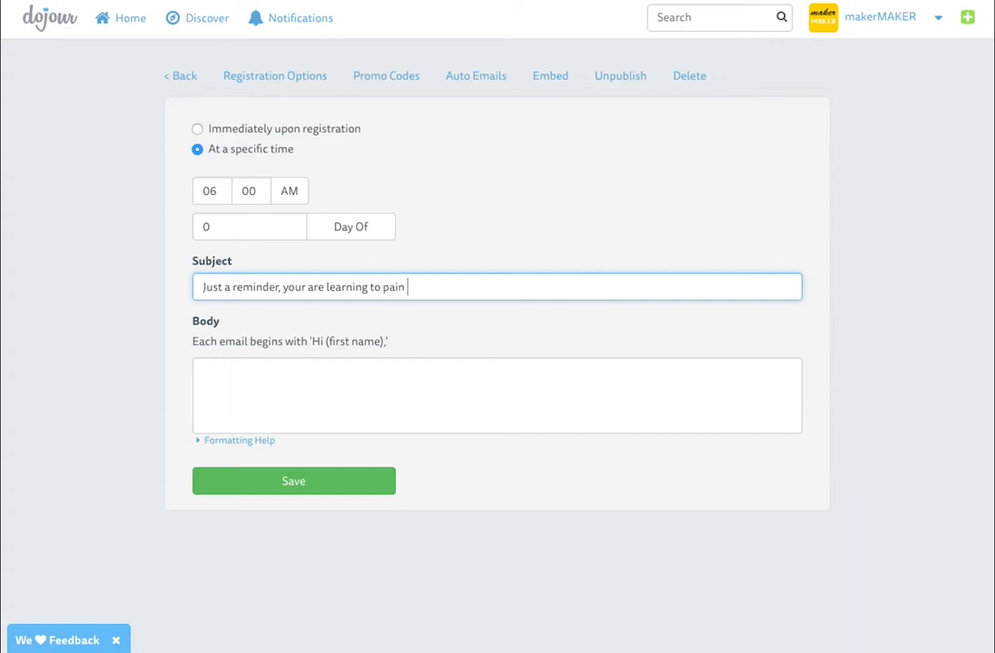
{"action": "type", "text": "t todayt"}
Write the body 'Cant wait to see you!' and save the 6:00 AM day-of reminder
{"action": "left_click", "coordinate": [237, 403]}
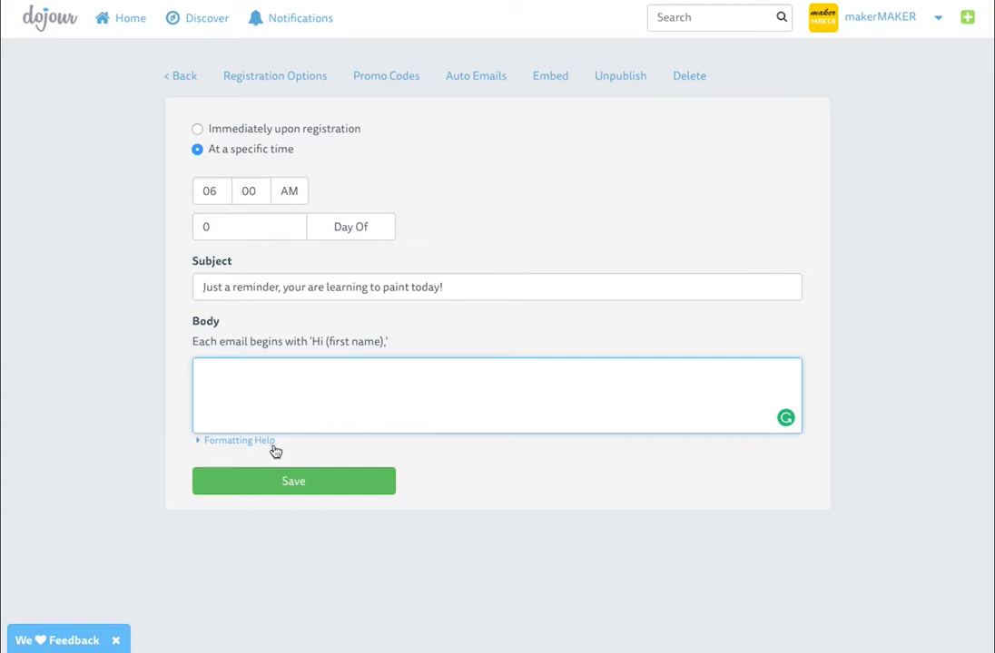
{"action": "left_click", "coordinate": [213, 441]}
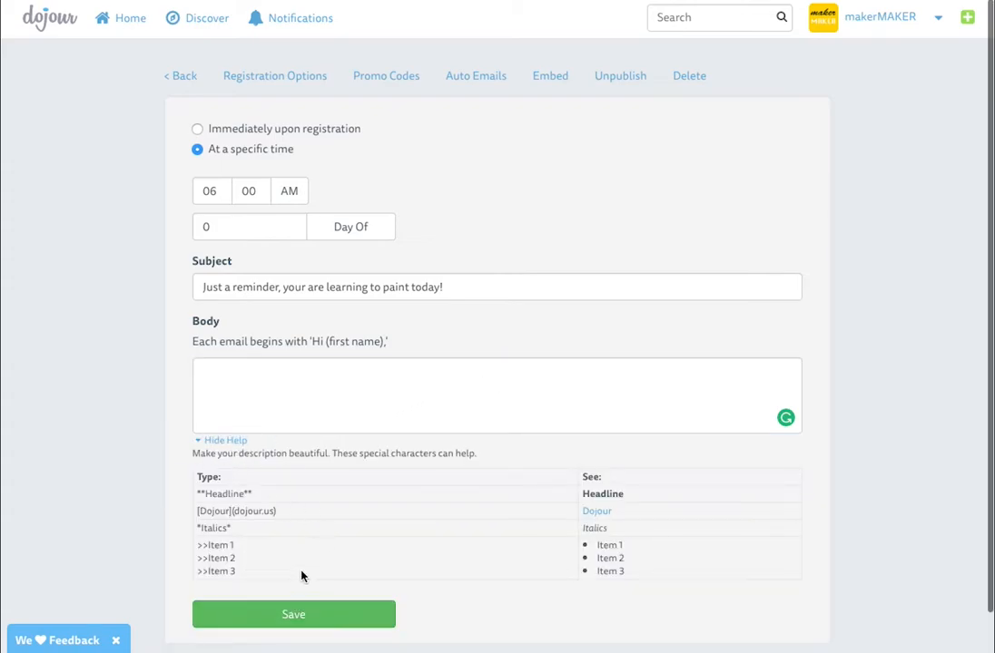
{"action": "left_click", "coordinate": [218, 441]}
{"action": "left_click", "coordinate": [209, 381]}
{"action": "type", "text": "C"}
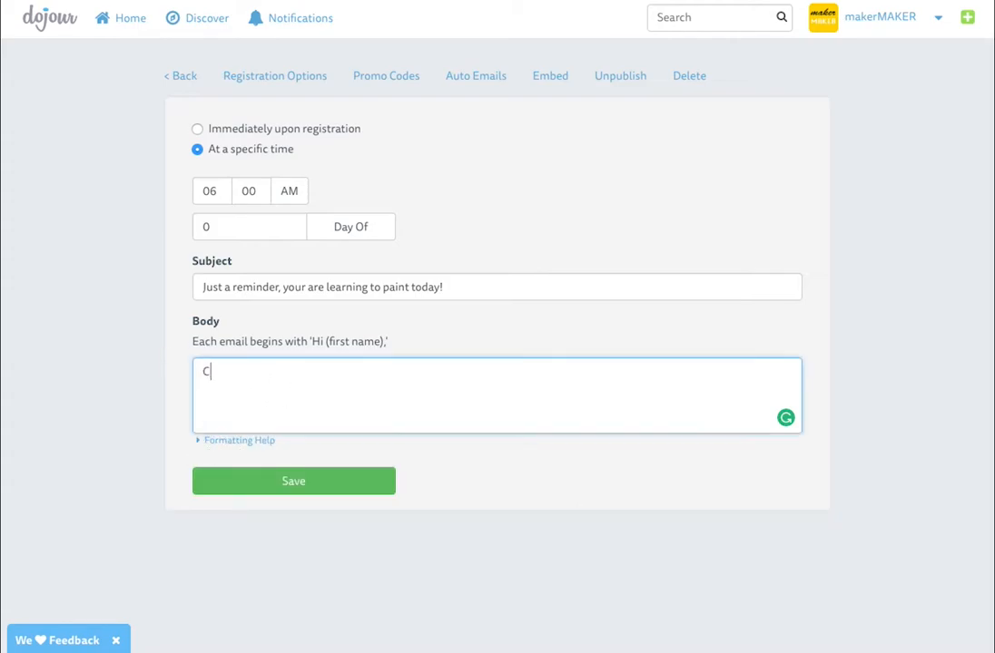
{"action": "type", "text": "ant wait to see you!"}
{"action": "left_click", "coordinate": [276, 483]}
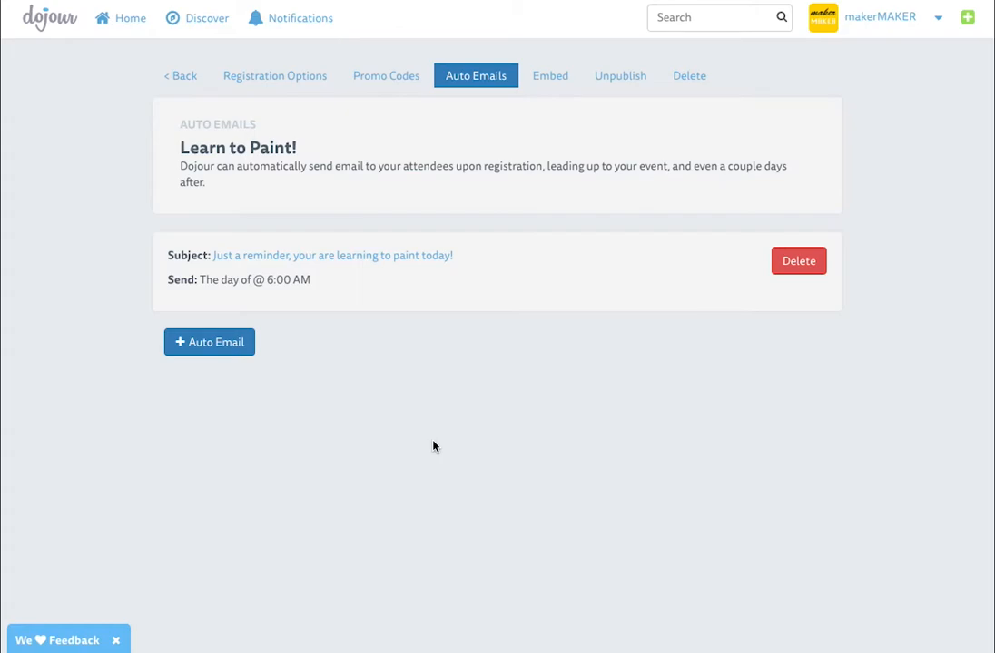
Schedule a new auto email for 1 day after the event at 12:00 PM
{"action": "left_click", "coordinate": [231, 332]}
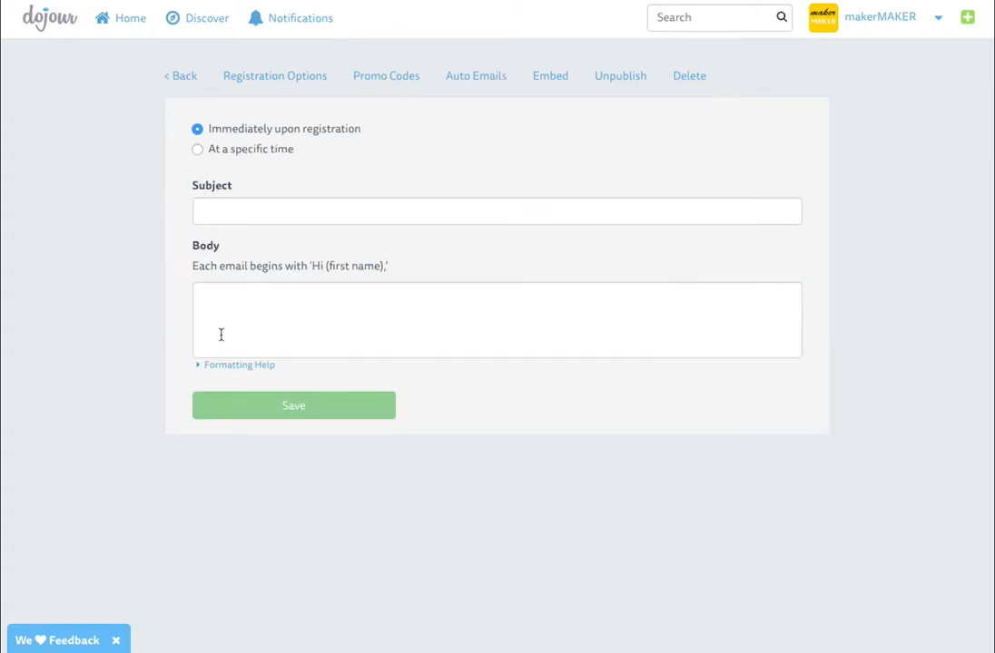
{"action": "left_click", "coordinate": [257, 153]}
{"action": "double_click", "coordinate": [204, 229]}
{"action": "type", "text": "1"}
{"action": "left_click", "coordinate": [352, 231]}
{"action": "left_click_drag", "start_coordinate": [218, 191], "coordinate": [176, 190]}
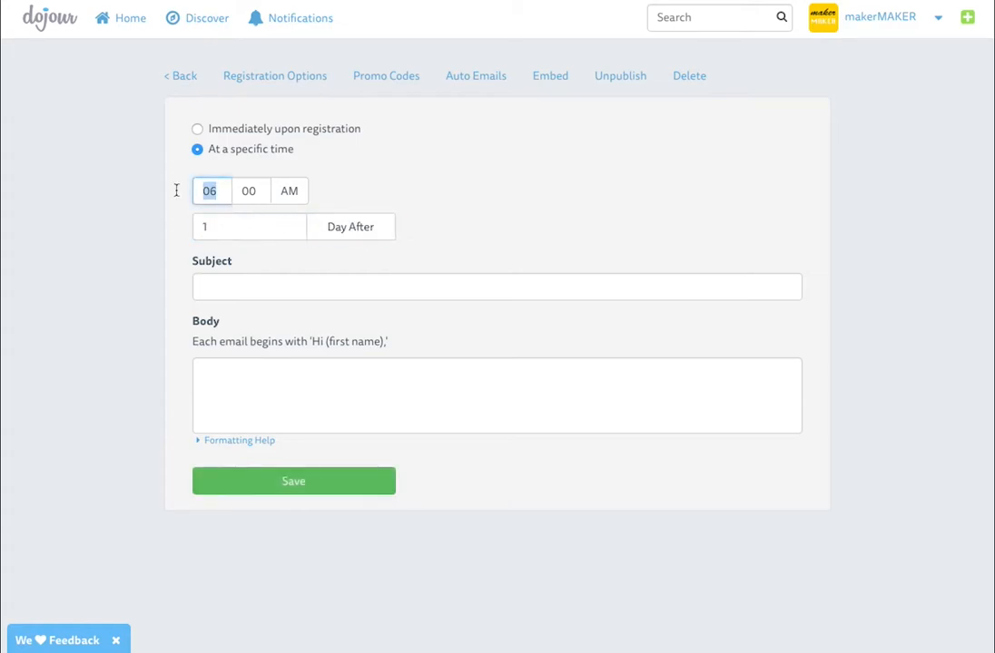
{"action": "type", "text": "12"}
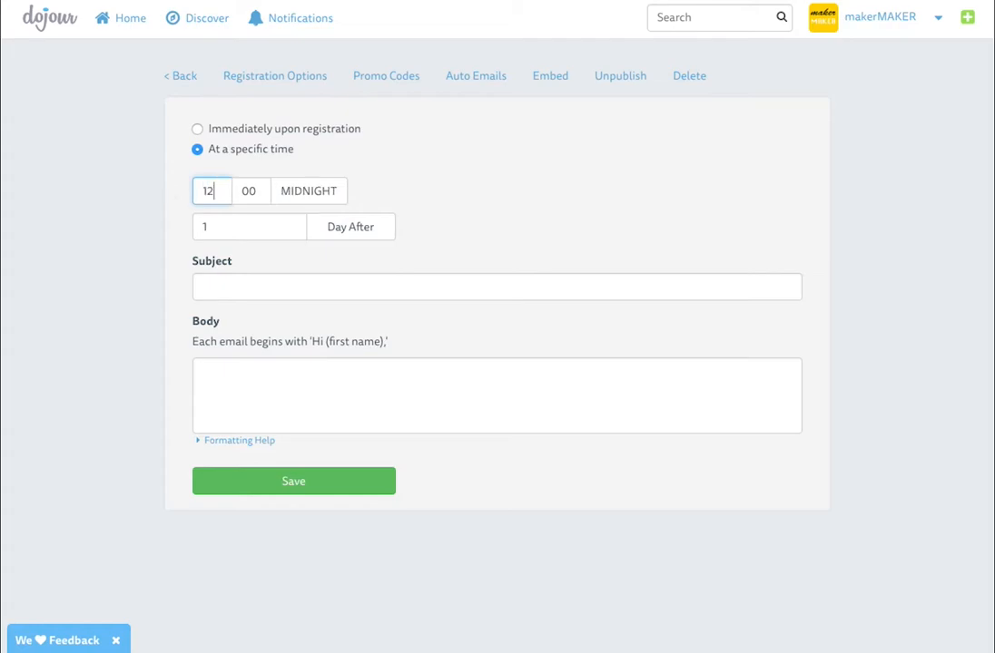
{"action": "left_click", "coordinate": [335, 189]}
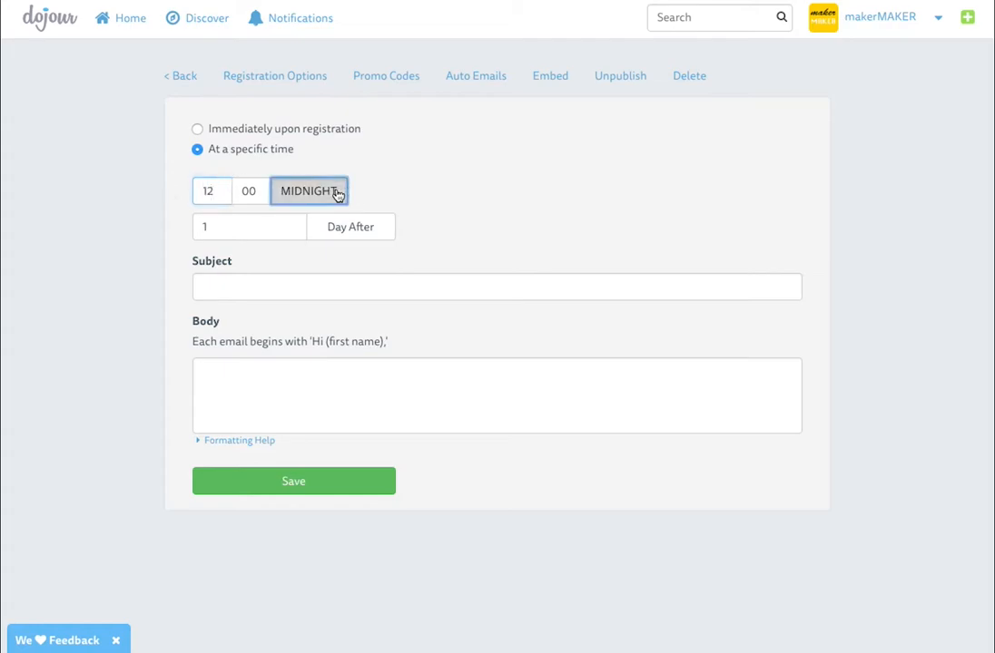
Give it subject 'What did you think?' and a feedback-request body, then save
{"action": "left_click", "coordinate": [248, 279]}
{"action": "type", "text": "What did you think?"}
{"action": "key", "text": "Tab"}
{"action": "type", "text": "Thanks for taking a class with us. we'"}
{"action": "key", "text": "BackSpace"}
{"action": "key", "text": "BackSpace"}
{"action": "key", "text": "BackSpace"}
{"action": "type", "text": "We'd love to hear your feedback!"}
{"action": "left_click", "coordinate": [297, 481]}
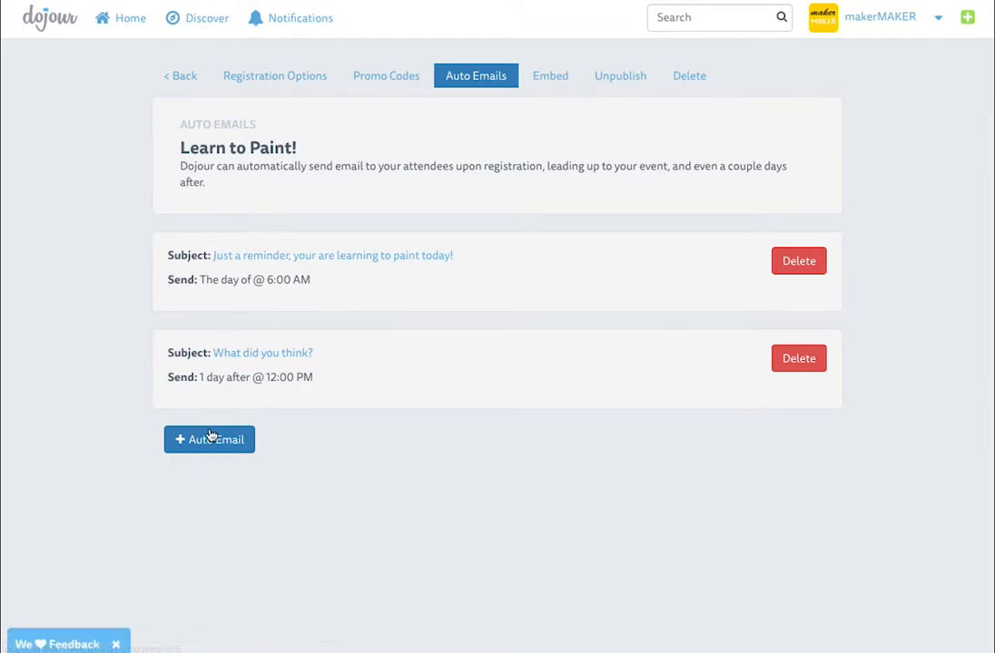
Look over the registration-form embed options, then go back to the Learn to Paint! event editor
{"action": "left_click", "coordinate": [548, 82]}
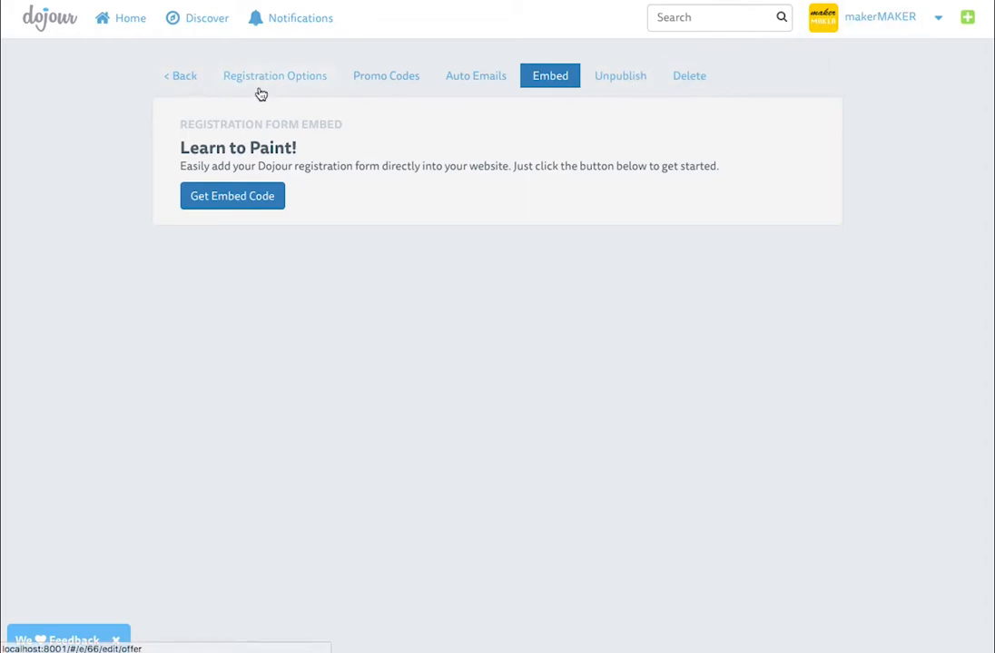
{"action": "left_click", "coordinate": [186, 77]}
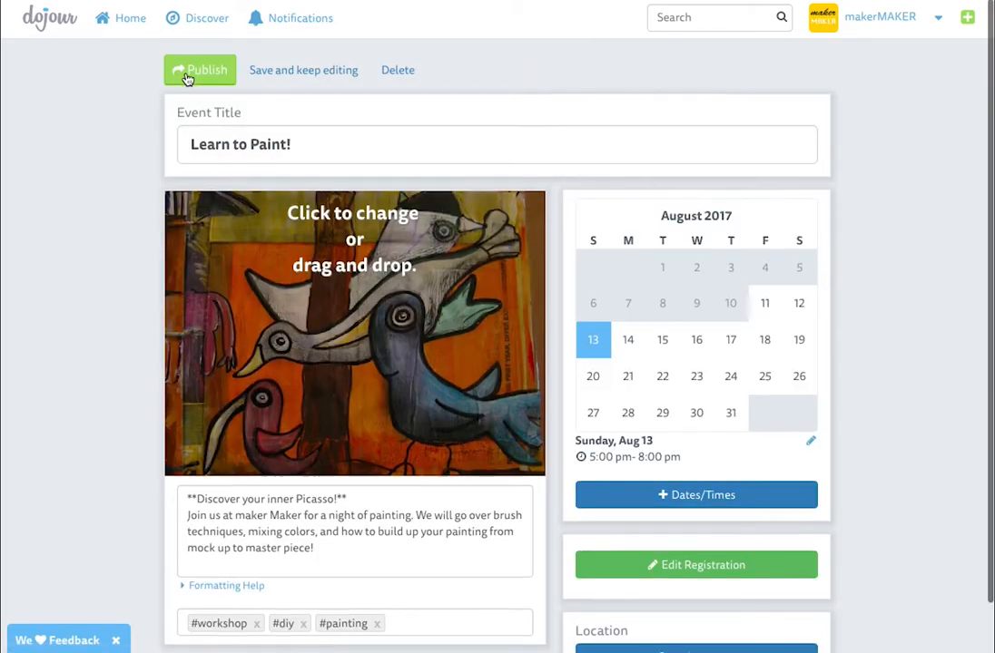
Add new dates for every Sunday from August 20 through December 2017
{"action": "left_click", "coordinate": [675, 494]}
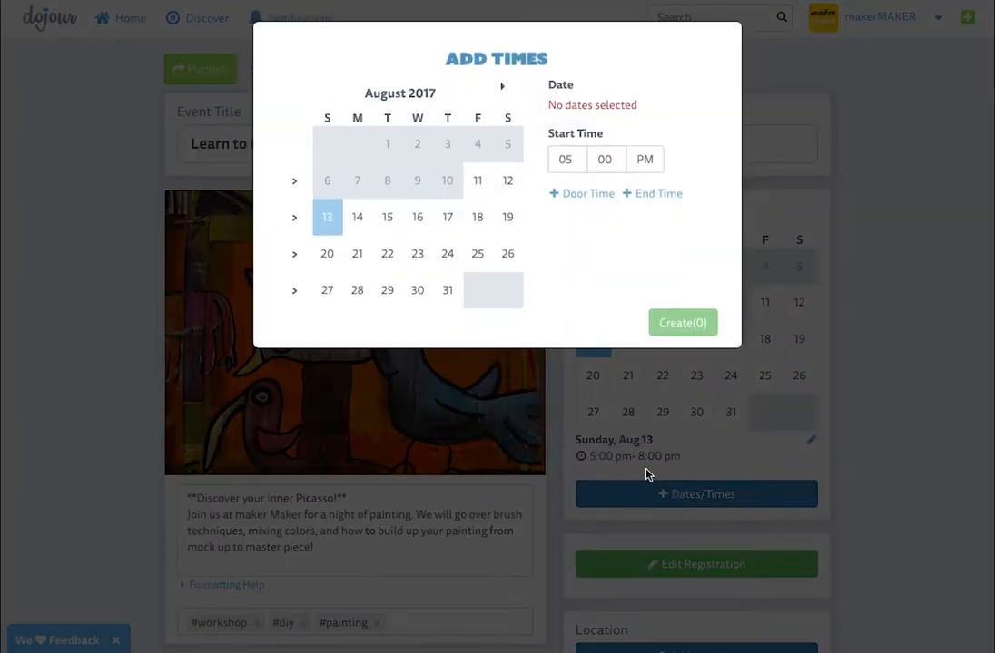
{"action": "left_click", "coordinate": [328, 259]}
{"action": "left_click", "coordinate": [328, 287]}
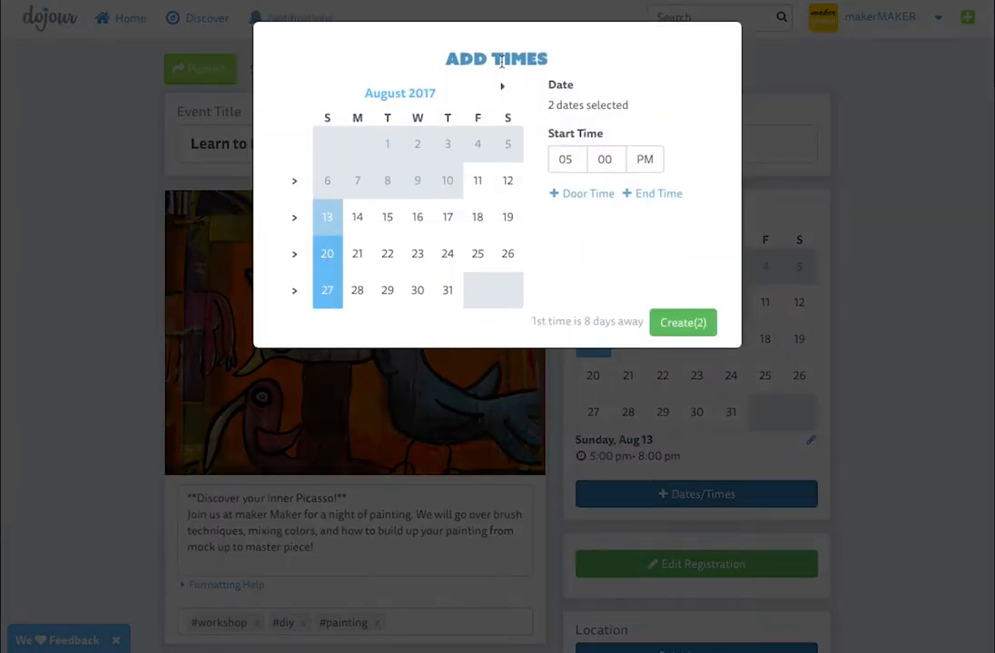
{"action": "left_click", "coordinate": [502, 86]}
{"action": "left_click", "coordinate": [327, 118]}
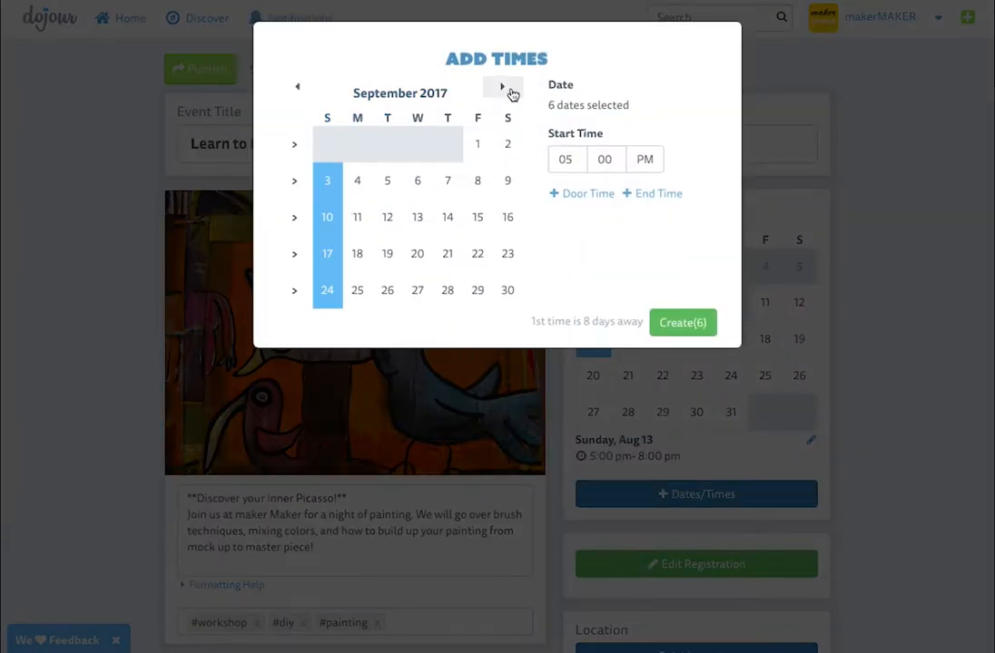
{"action": "left_click", "coordinate": [502, 86]}
{"action": "left_click", "coordinate": [328, 118]}
{"action": "left_click", "coordinate": [501, 86]}
{"action": "left_click", "coordinate": [327, 117]}
{"action": "left_click", "coordinate": [502, 87]}
{"action": "left_click", "coordinate": [328, 120]}
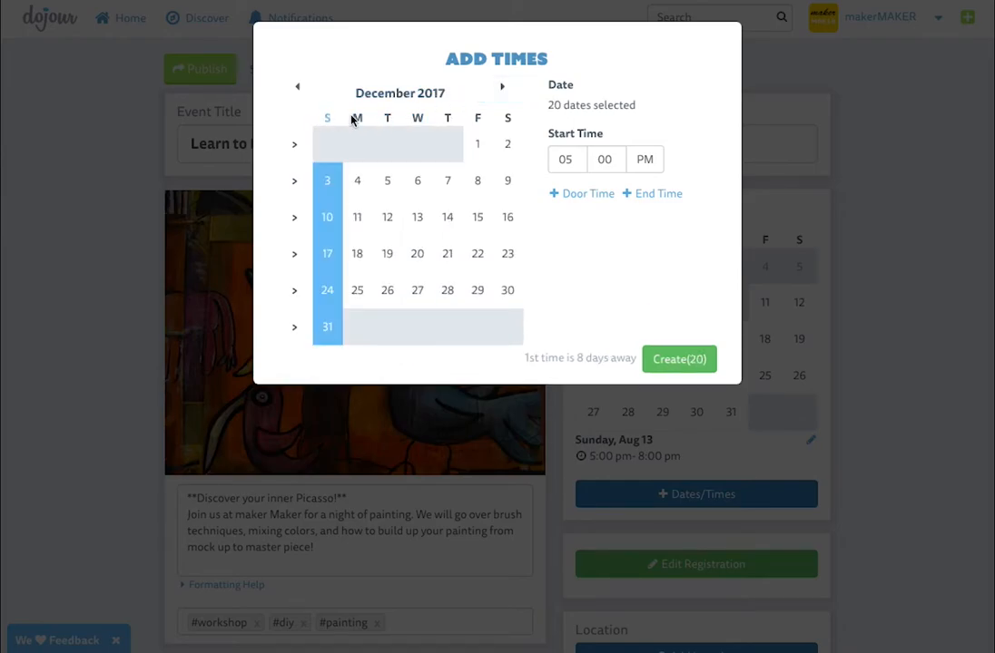
Give the sessions an 8 PM end time and create the 20 Sunday dates
{"action": "left_click", "coordinate": [654, 194]}
{"action": "left_click_drag", "start_coordinate": [570, 220], "coordinate": [548, 222]}
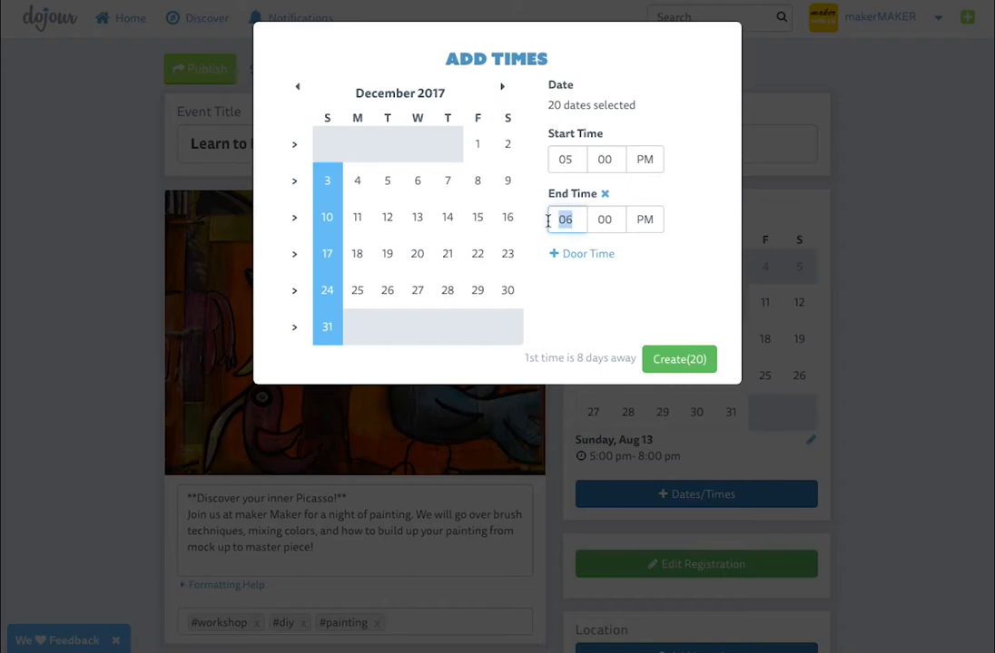
{"action": "type", "text": "8"}
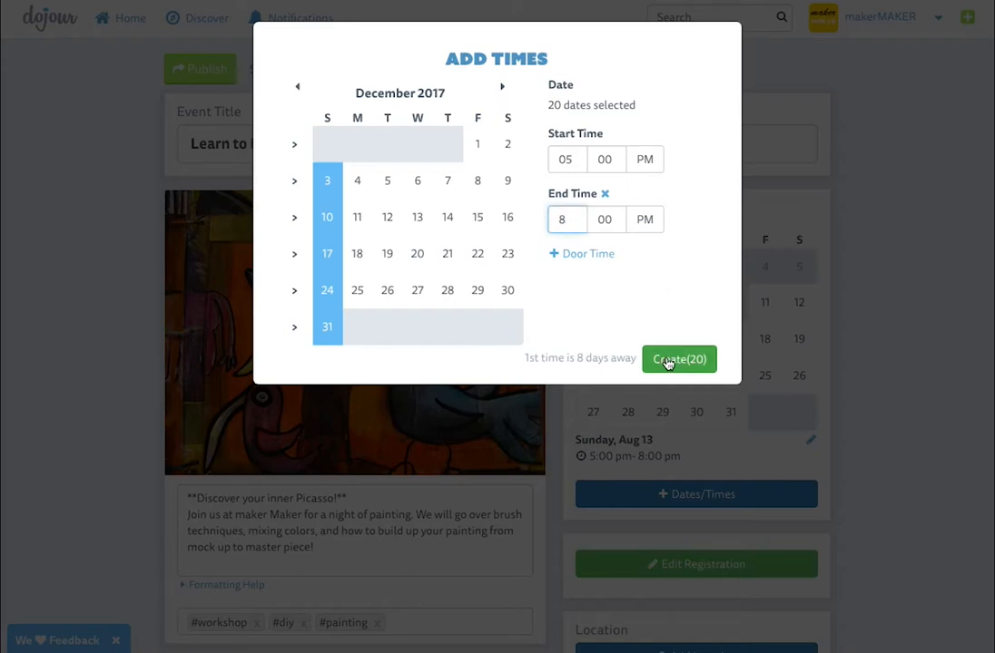
{"action": "left_click", "coordinate": [669, 361]}
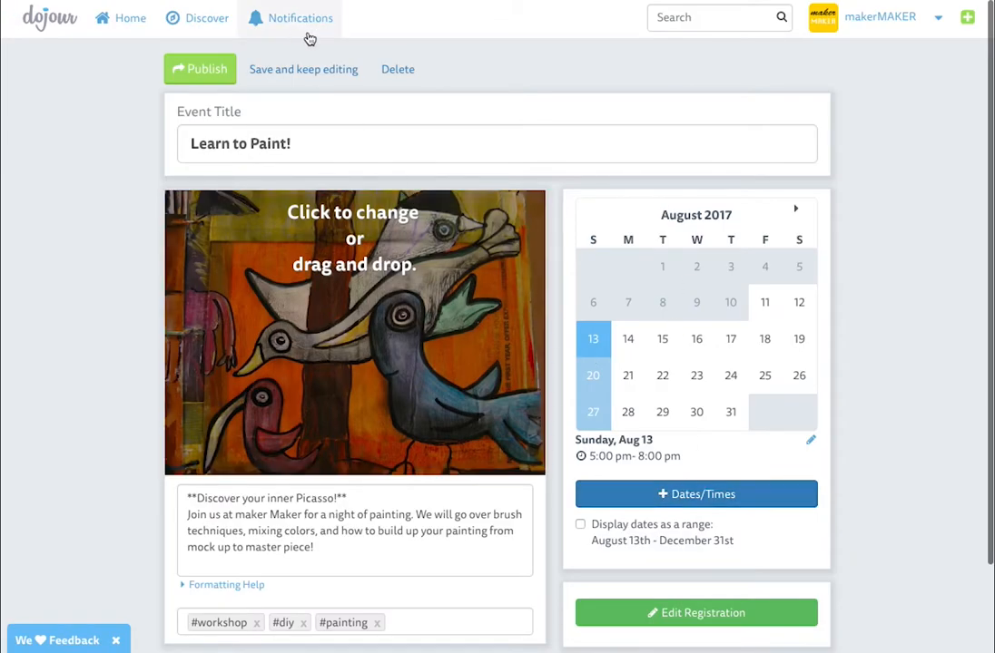
Publish the event and test-book one Couple's Admission ticket for the August 13 session
{"action": "left_click", "coordinate": [182, 75]}
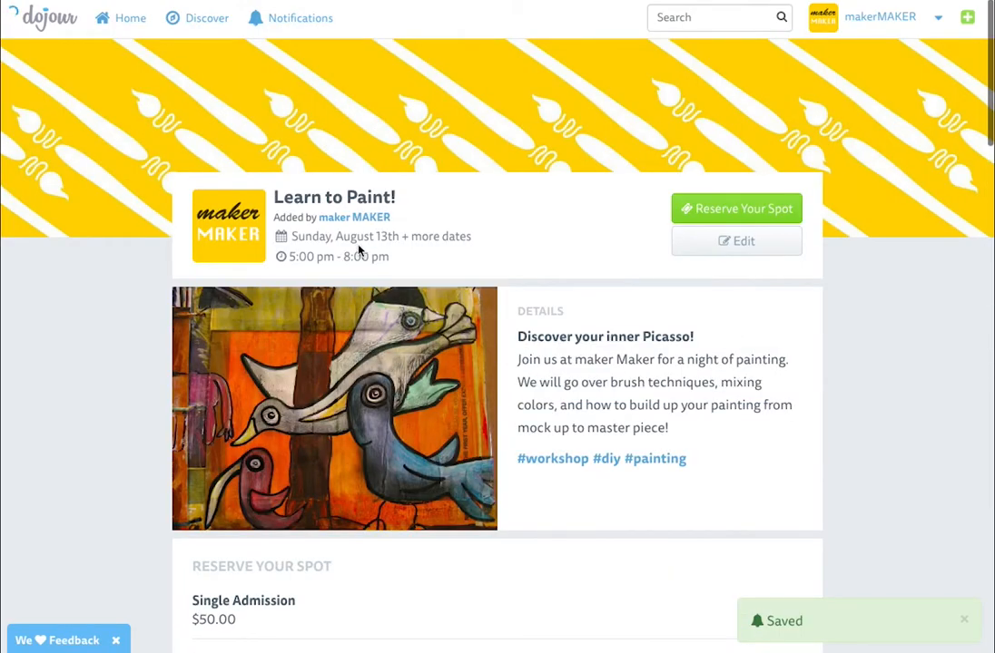
{"action": "scroll", "coordinate": [118, 327], "scroll_direction": "down", "scroll_amount": 5}
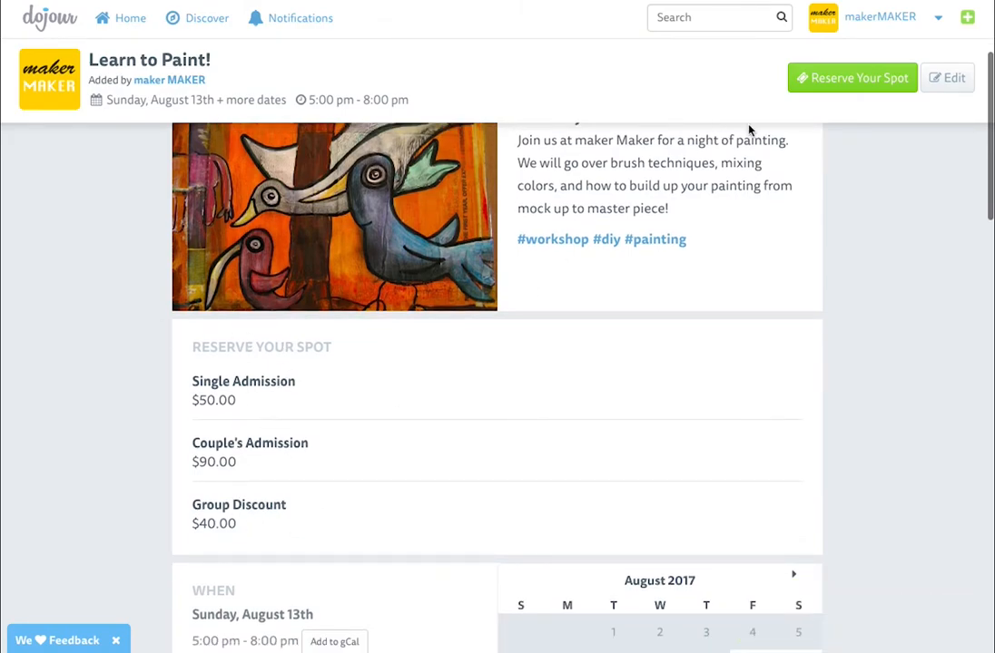
{"action": "left_click", "coordinate": [859, 78]}
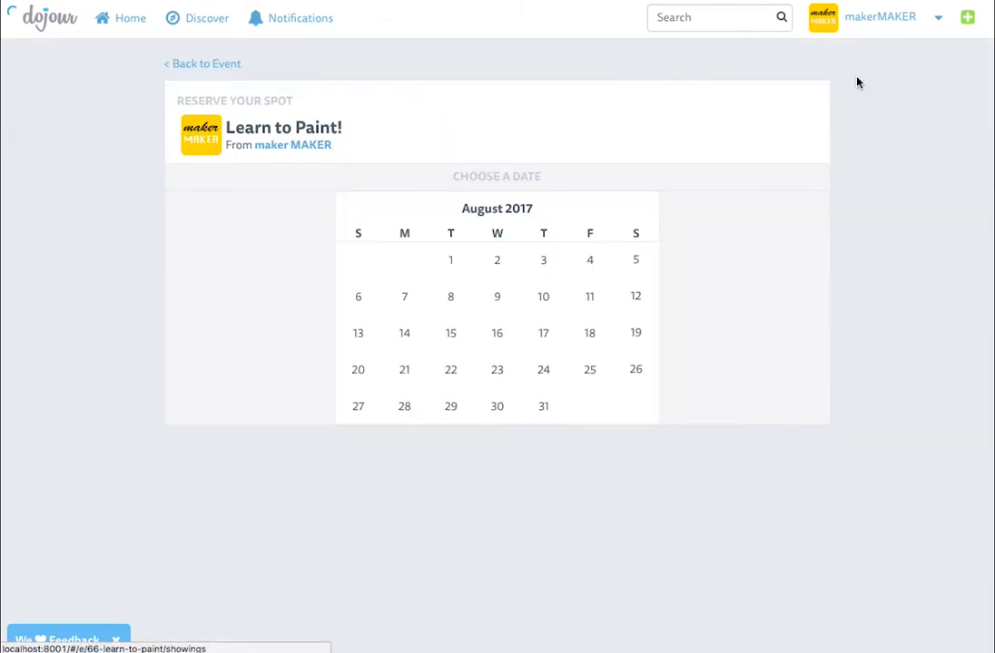
{"action": "left_click", "coordinate": [370, 340]}
{"action": "left_click", "coordinate": [706, 274]}
{"action": "left_click", "coordinate": [692, 293]}
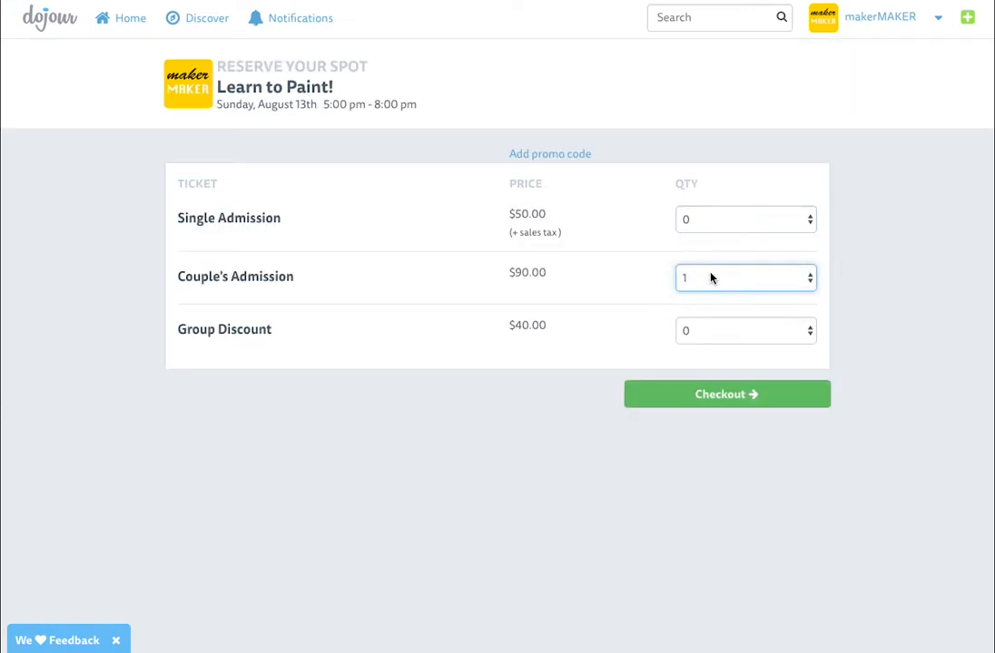
{"action": "left_click", "coordinate": [711, 394]}
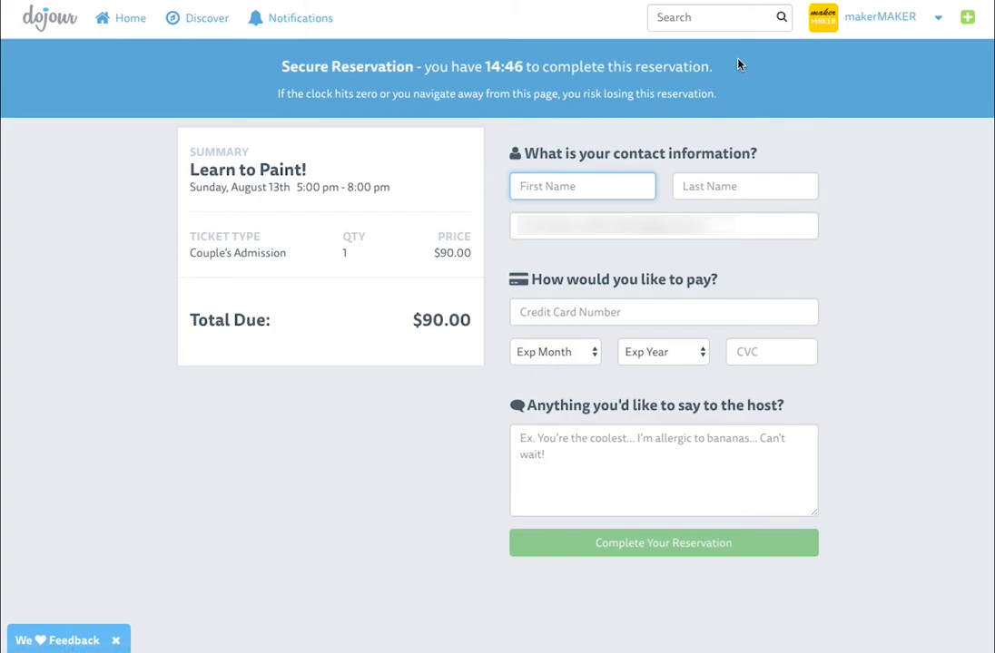
Check the organiser's profile page to confirm Learn to Paint! appears among upcoming events
{"action": "left_click", "coordinate": [857, 25]}
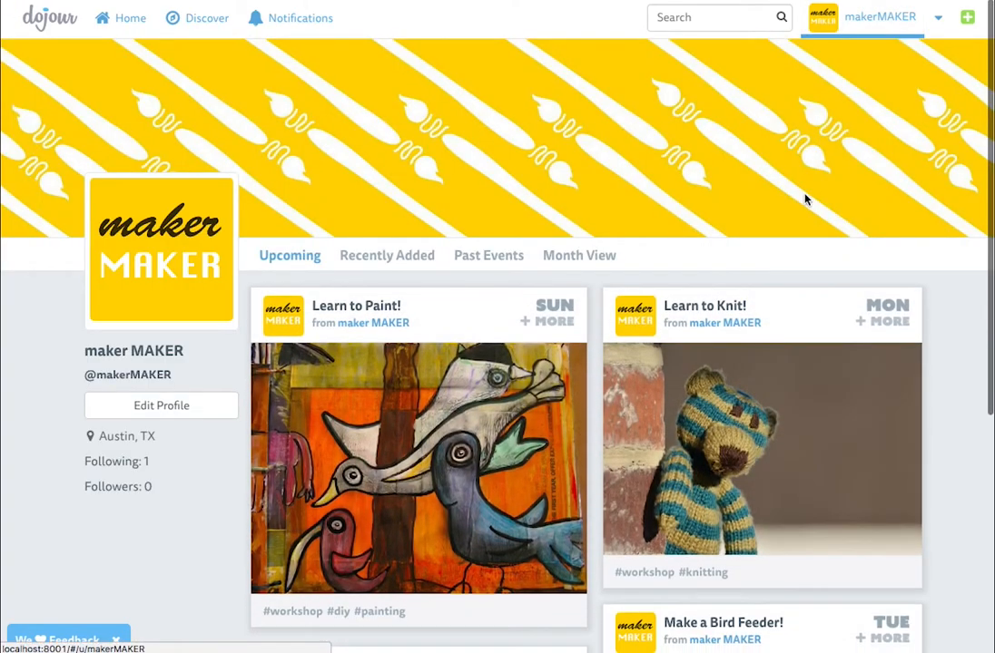
{"action": "scroll", "coordinate": [726, 394], "scroll_direction": "down", "scroll_amount": 5}
{"action": "scroll", "coordinate": [726, 395], "scroll_direction": "up", "scroll_amount": 5}
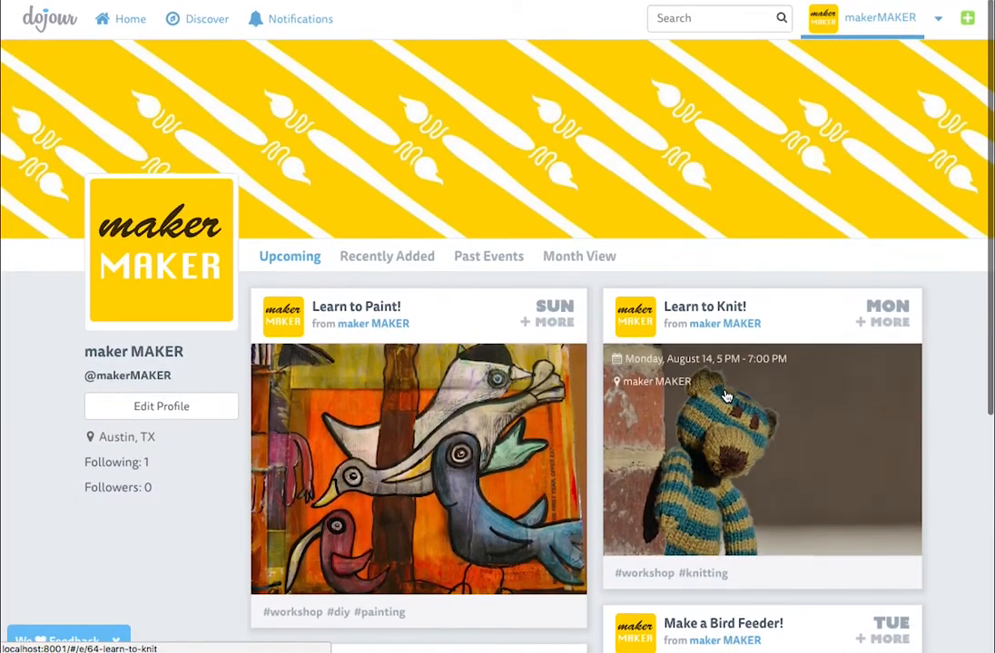
{"action": "scroll", "coordinate": [726, 394], "scroll_direction": "down", "scroll_amount": 8}
{"action": "scroll", "coordinate": [726, 392], "scroll_direction": "up", "scroll_amount": 5}
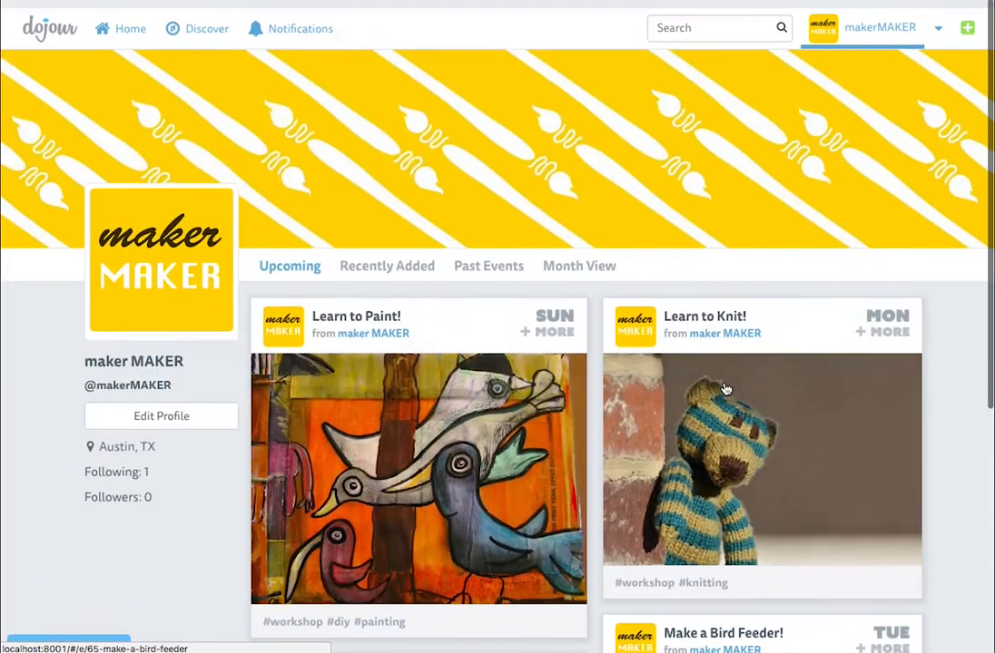